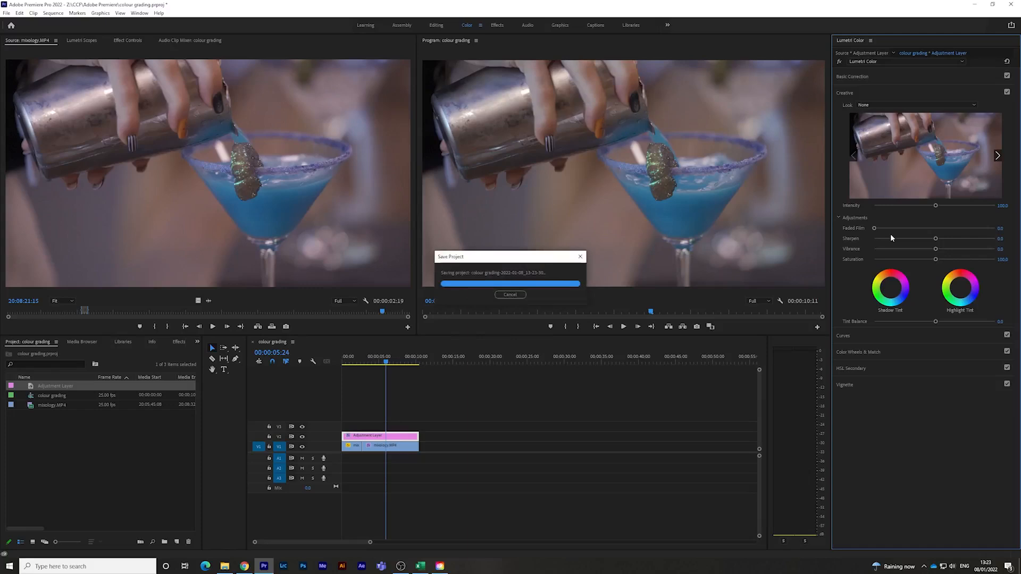
# Step: Apply the SL CLEAN KODAK B creative look to the adjustment layer
pyautogui.click(928, 77)
pyautogui.doubleClick(928, 132)
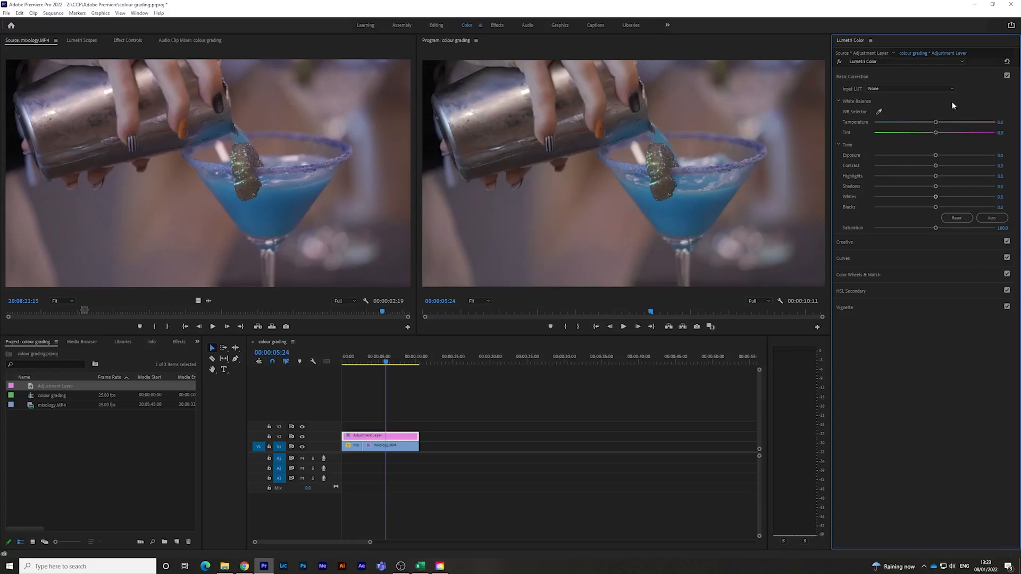
pyautogui.click(923, 240)
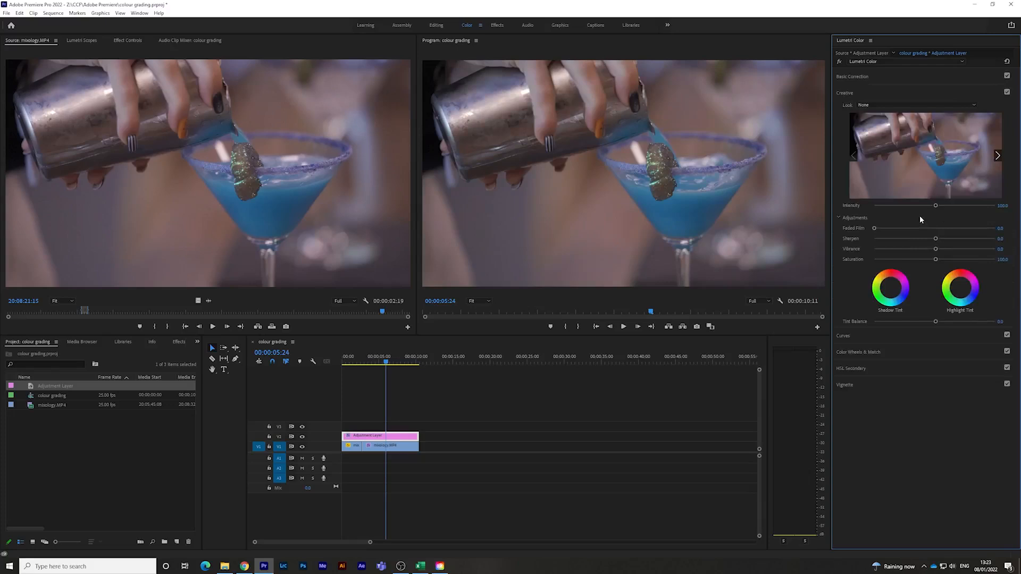
pyautogui.click(966, 106)
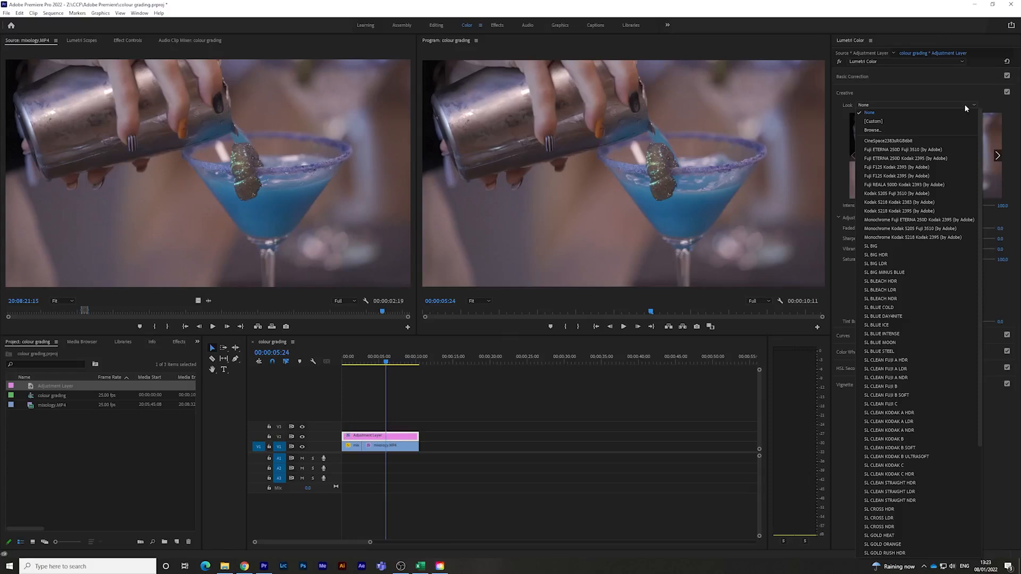
pyautogui.moveTo(978, 164); pyautogui.dragTo(976, 312)
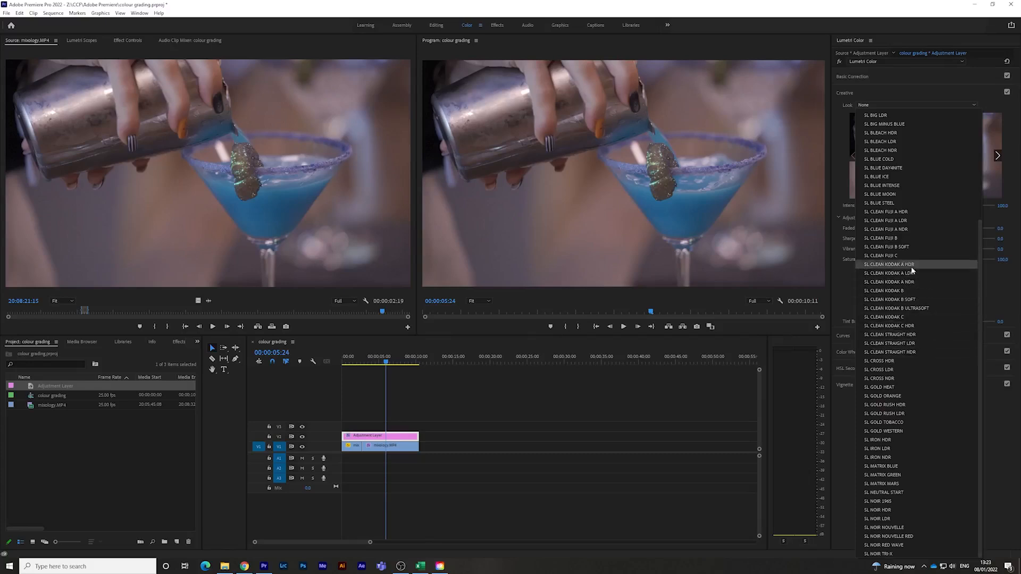
pyautogui.click(898, 291)
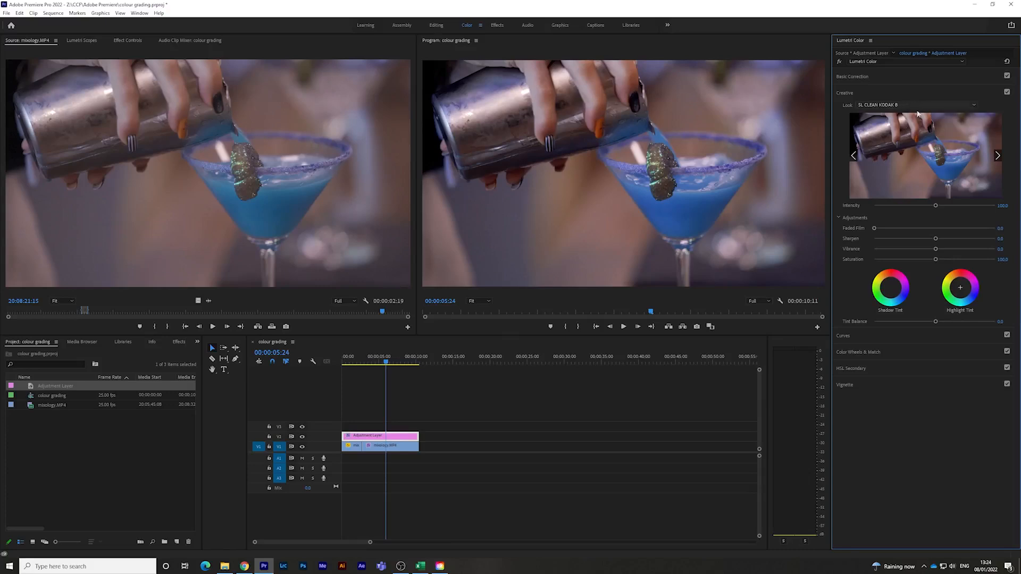
# Step: Adjust the creative settings to intensity 110.2, faded film 6.3, sharpen 20.1, vibrance 18.8 and saturation 96.4
pyautogui.moveTo(935, 206)
pyautogui.mouseDown()
pyautogui.moveTo(859, 209)
pyautogui.moveTo(997, 209)
pyautogui.moveTo(941, 207)
pyautogui.mouseUp()
pyautogui.moveTo(875, 230); pyautogui.dragTo(942, 254)
pyautogui.moveTo(942, 249)
pyautogui.mouseDown()
pyautogui.moveTo(932, 260)
pyautogui.moveTo(946, 249)
pyautogui.moveTo(926, 238)
pyautogui.moveTo(947, 242)
pyautogui.mouseUp()
# Step: In Basic Correction, raise contrast to 24.7, lower shadows to -17.5, lift exposure slightly and lower highlights slightly
pyautogui.click(914, 77)
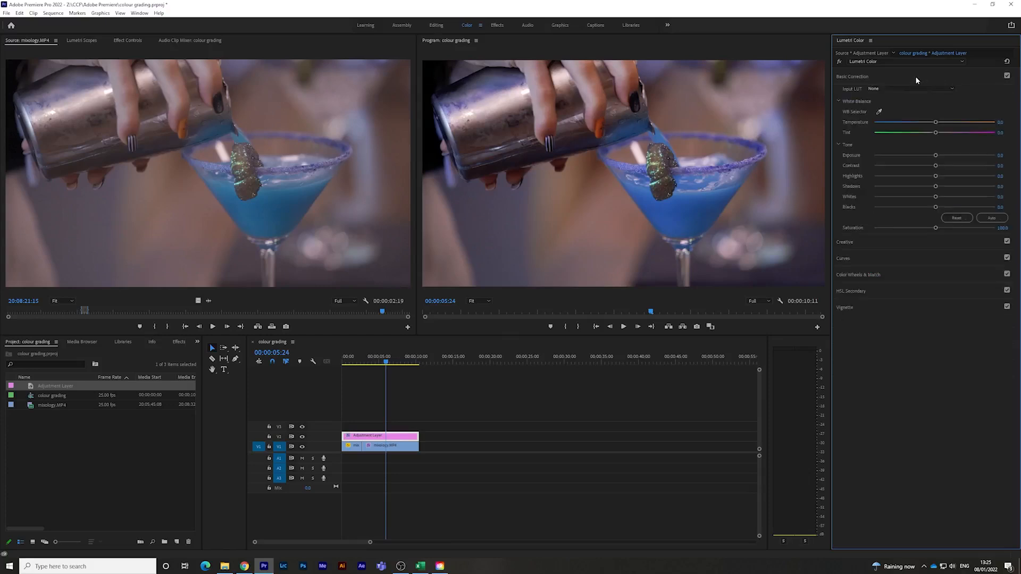
pyautogui.moveTo(935, 165); pyautogui.dragTo(924, 187)
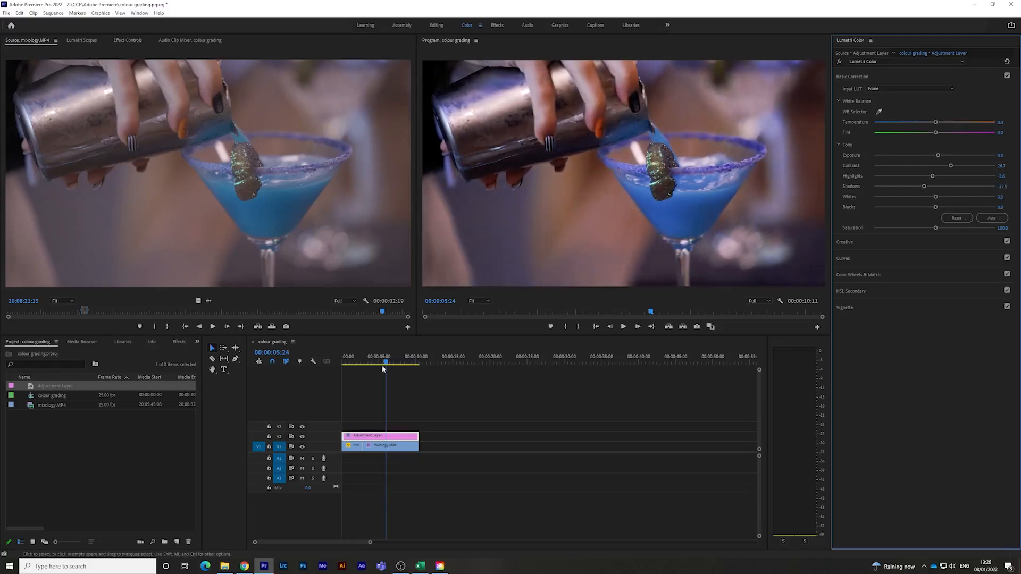
# Step: Play back the graded sequence from earlier points to review the look in motion
pyautogui.moveTo(382, 364); pyautogui.dragTo(358, 364)
pyautogui.press('space')
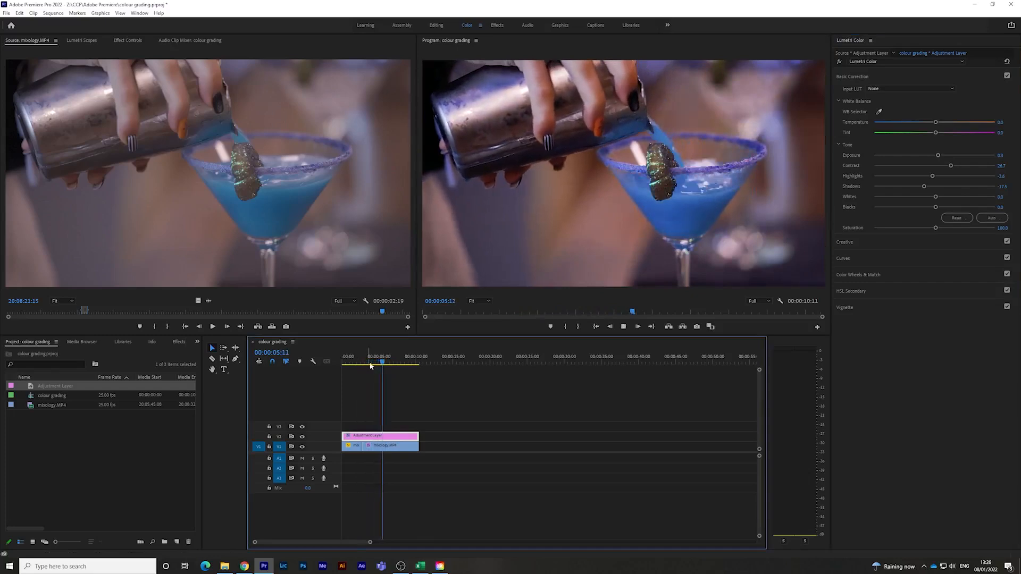
pyautogui.moveTo(391, 364); pyautogui.dragTo(342, 363)
pyautogui.press('space')
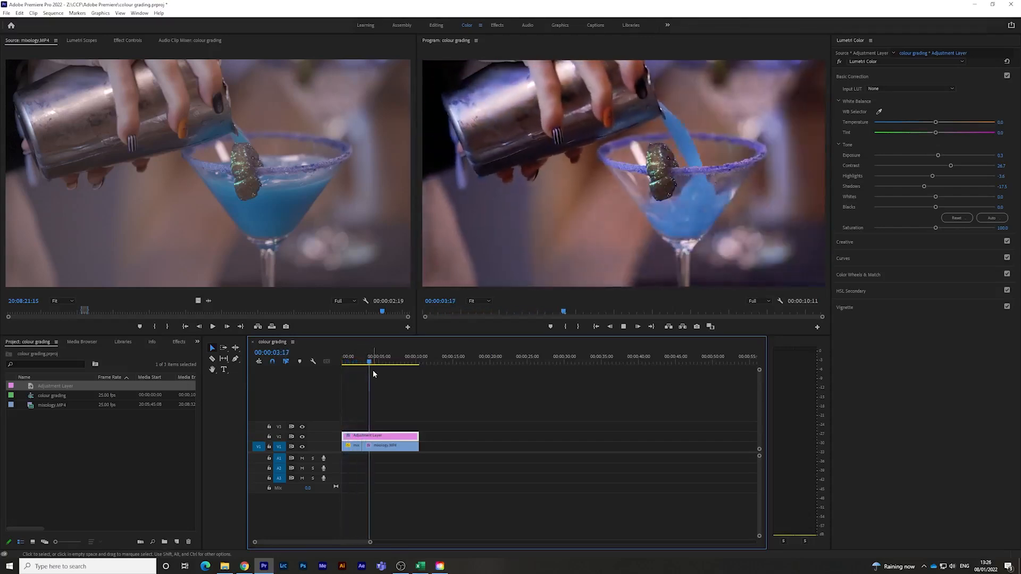
pyautogui.click(379, 361)
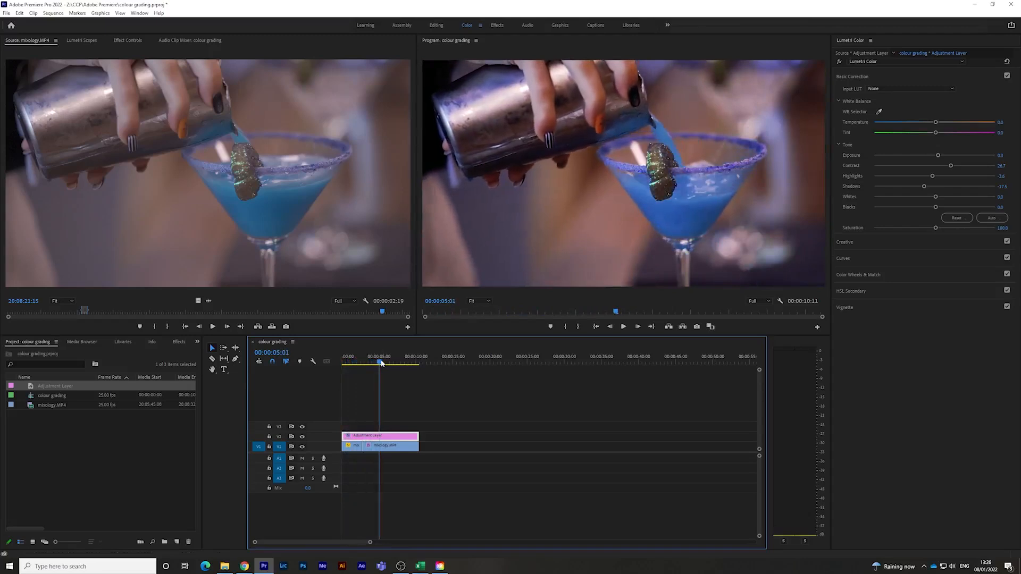
# Step: Compare playback of the pour with the adjustment layer's V2 track hidden and with it shown again
pyautogui.click(302, 436)
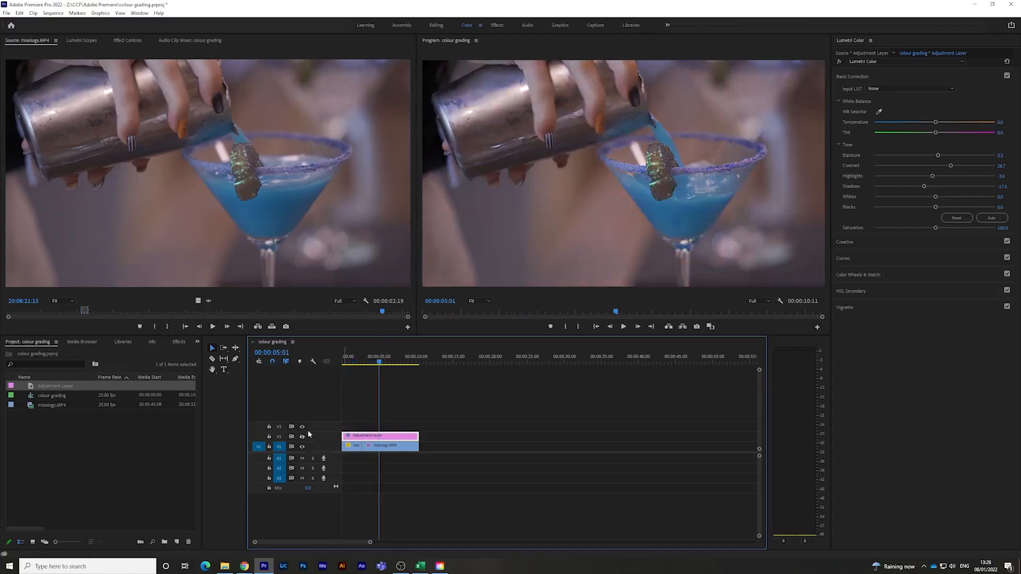
pyautogui.moveTo(372, 362); pyautogui.dragTo(364, 365)
pyautogui.press('space')
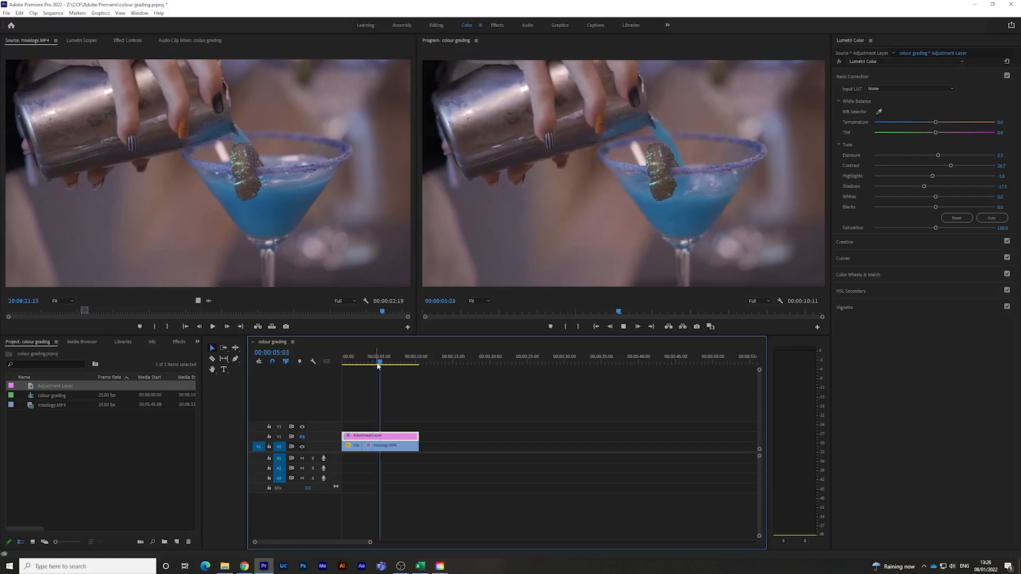
pyautogui.click(380, 362)
pyautogui.moveTo(380, 362); pyautogui.dragTo(365, 362)
pyautogui.click(302, 436)
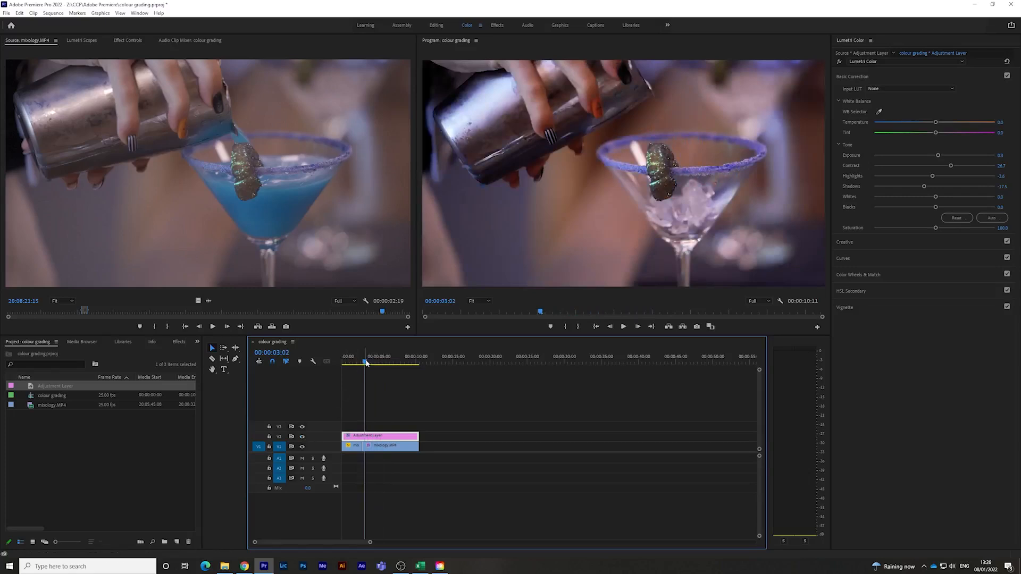
pyautogui.press('space')
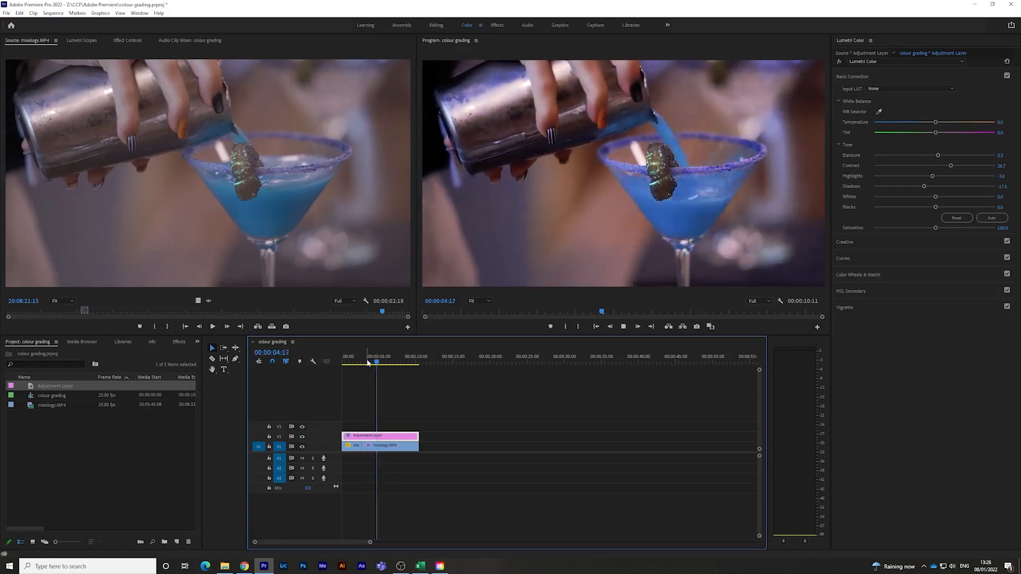
pyautogui.press('space')
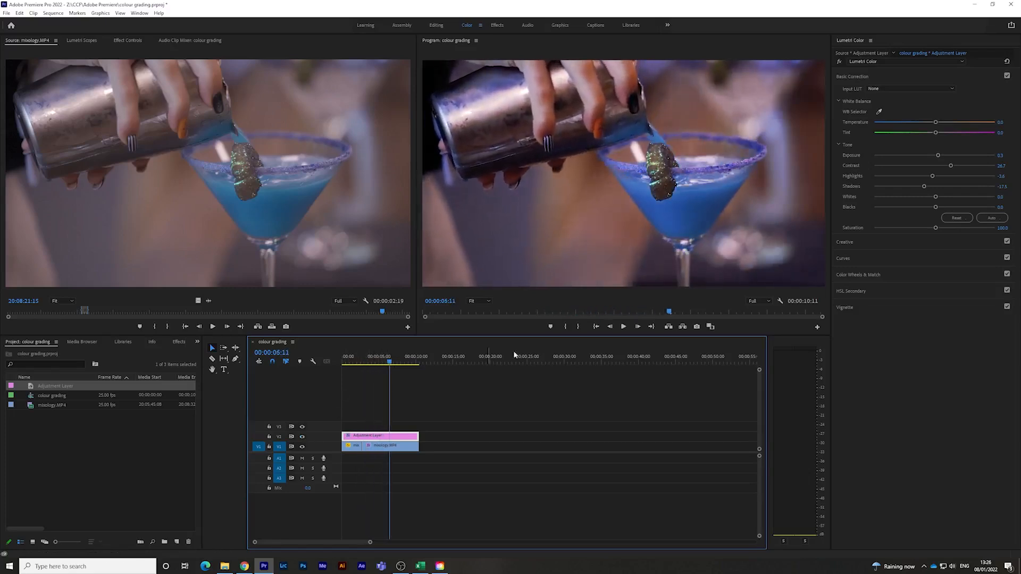
# Step: Set the creative look to None and reset faded film, sharpen, vibrance and saturation to their defaults
pyautogui.click(898, 243)
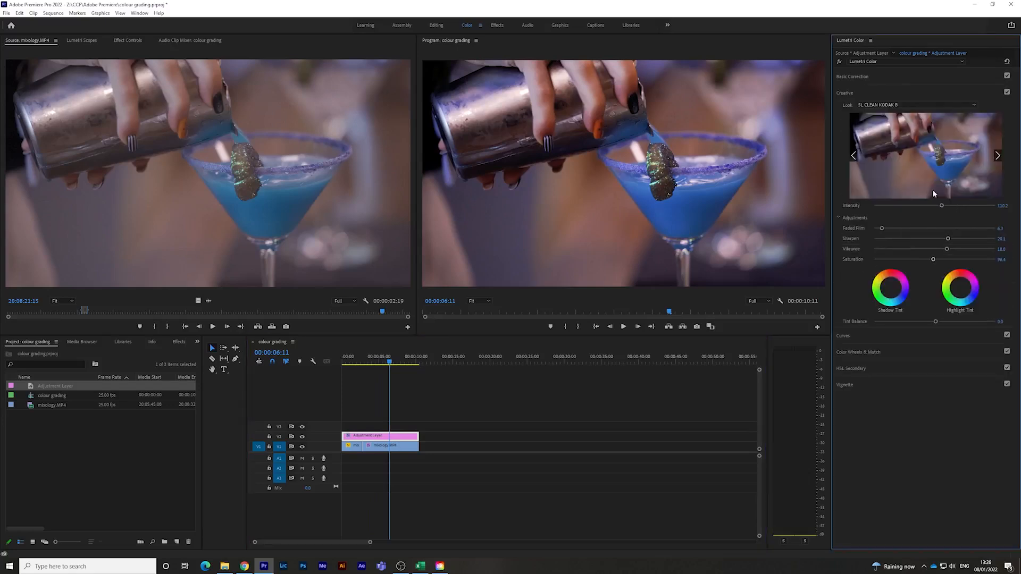
pyautogui.click(967, 104)
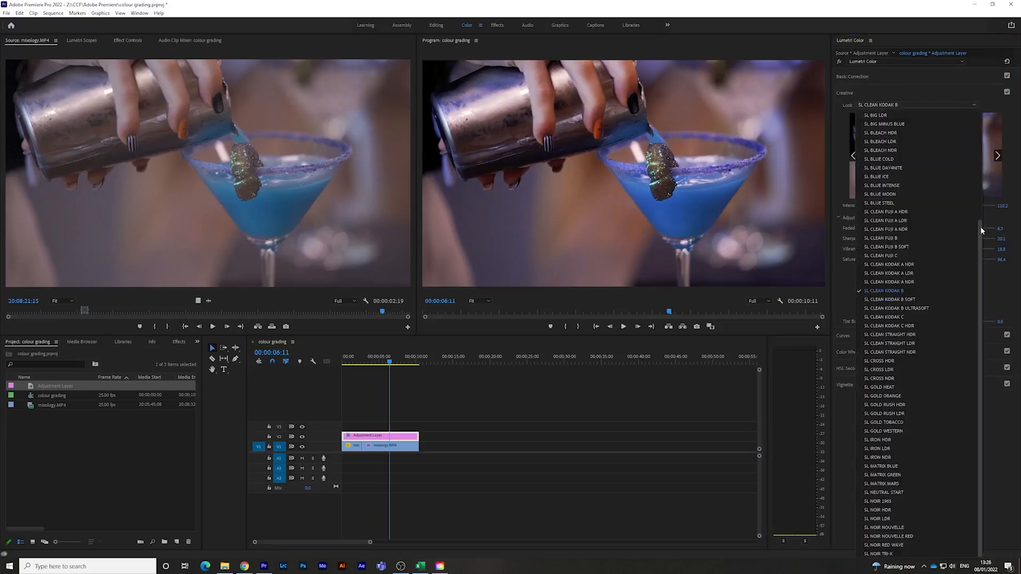
pyautogui.moveTo(982, 165); pyautogui.dragTo(981, 117)
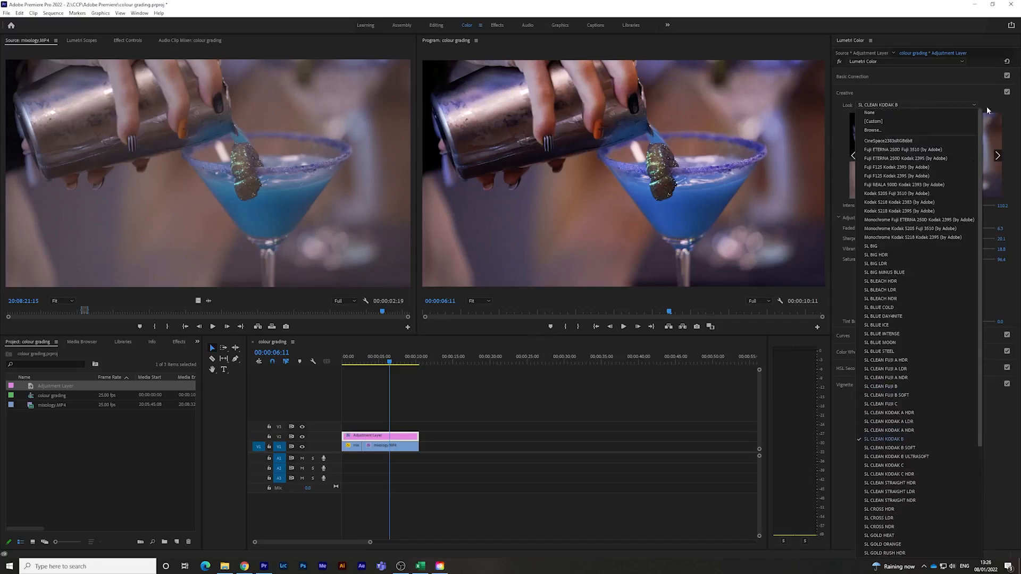
pyautogui.click(886, 114)
pyautogui.moveTo(888, 231); pyautogui.dragTo(881, 229)
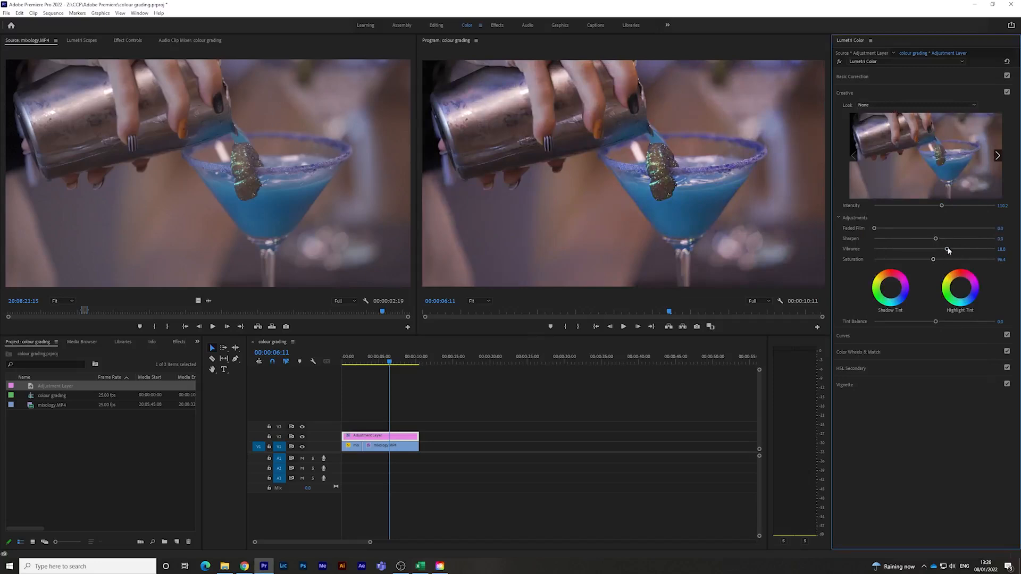
pyautogui.doubleClick(932, 259)
# Step: Reset exposure, contrast, highlights and shadows to 0 in Basic Correction
pyautogui.click(980, 78)
pyautogui.moveTo(940, 156); pyautogui.dragTo(938, 155)
pyautogui.doubleClick(938, 155)
pyautogui.doubleClick(950, 166)
pyautogui.doubleClick(933, 176)
pyautogui.doubleClick(923, 187)
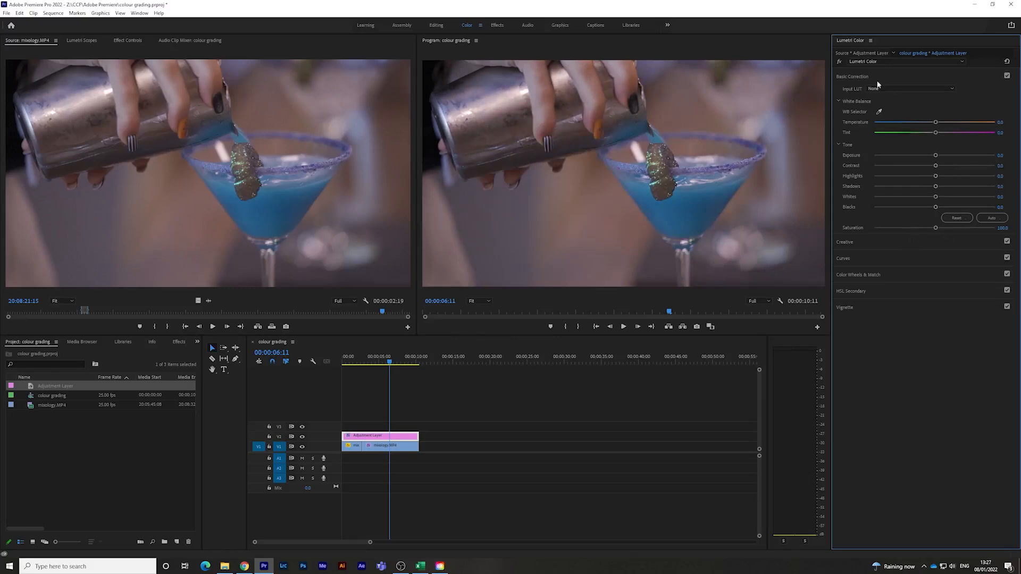
pyautogui.click(879, 242)
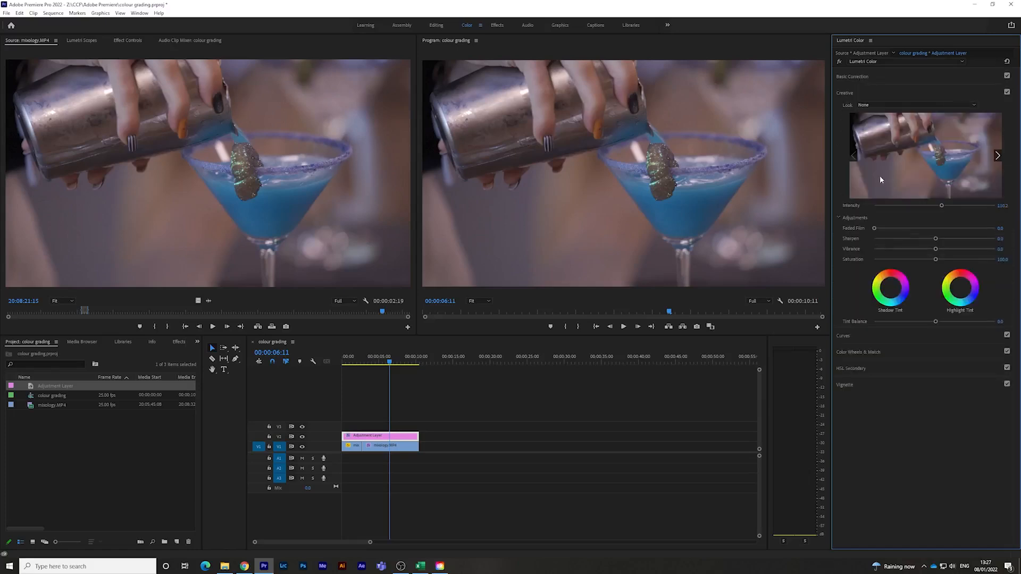
pyautogui.click(868, 80)
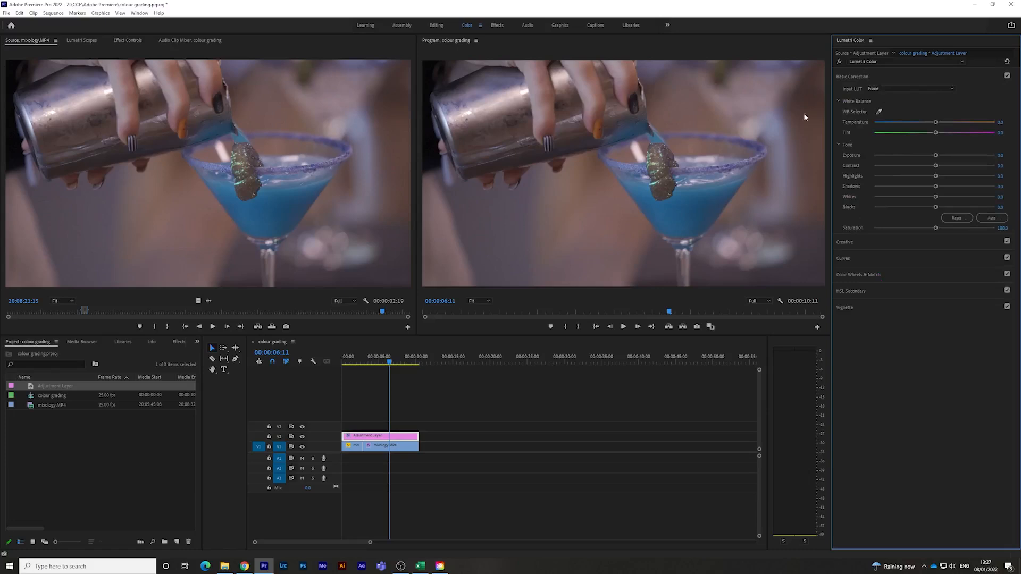
pyautogui.click(870, 243)
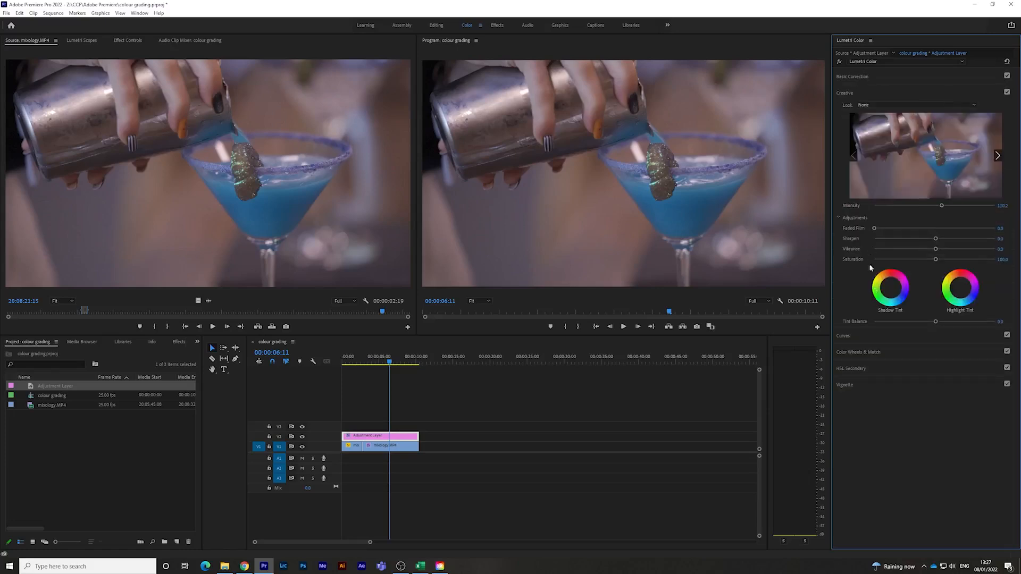
# Step: Shape the white RGB curve into an S by raising a point in the highlights and lowering one in the shadows
pyautogui.click(869, 336)
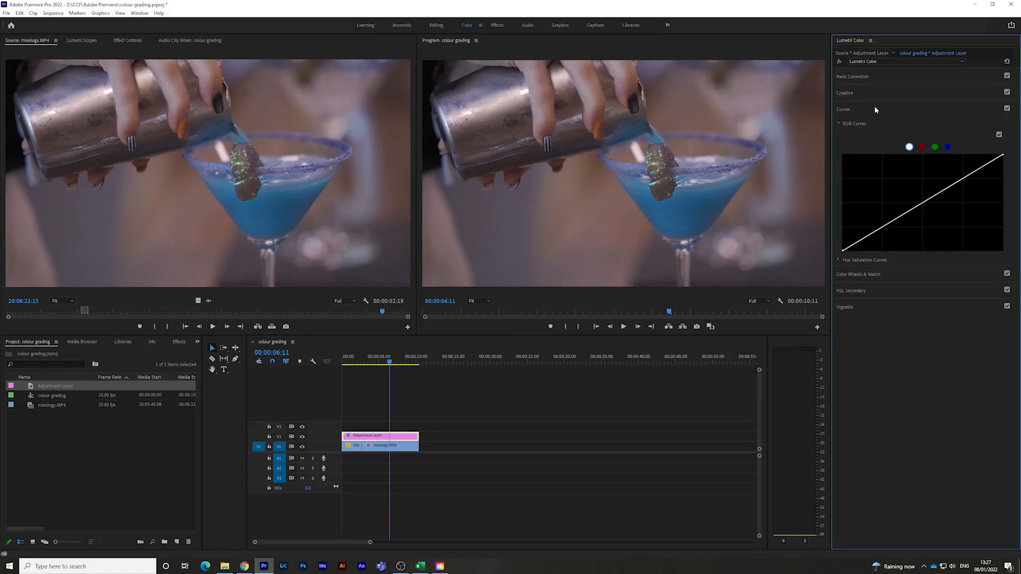
pyautogui.click(968, 176)
pyautogui.moveTo(969, 175); pyautogui.dragTo(973, 164)
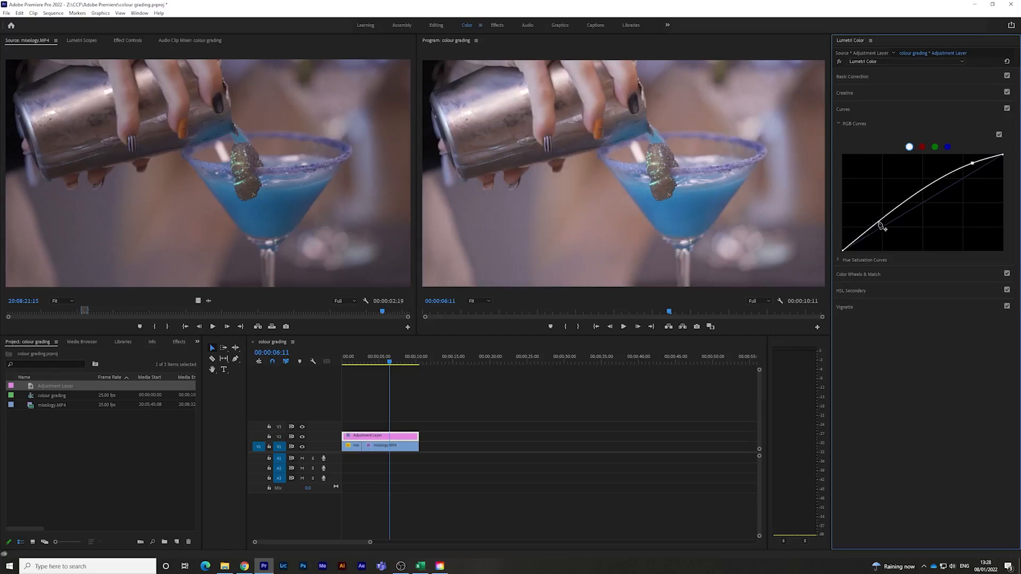
pyautogui.moveTo(879, 223); pyautogui.dragTo(885, 234)
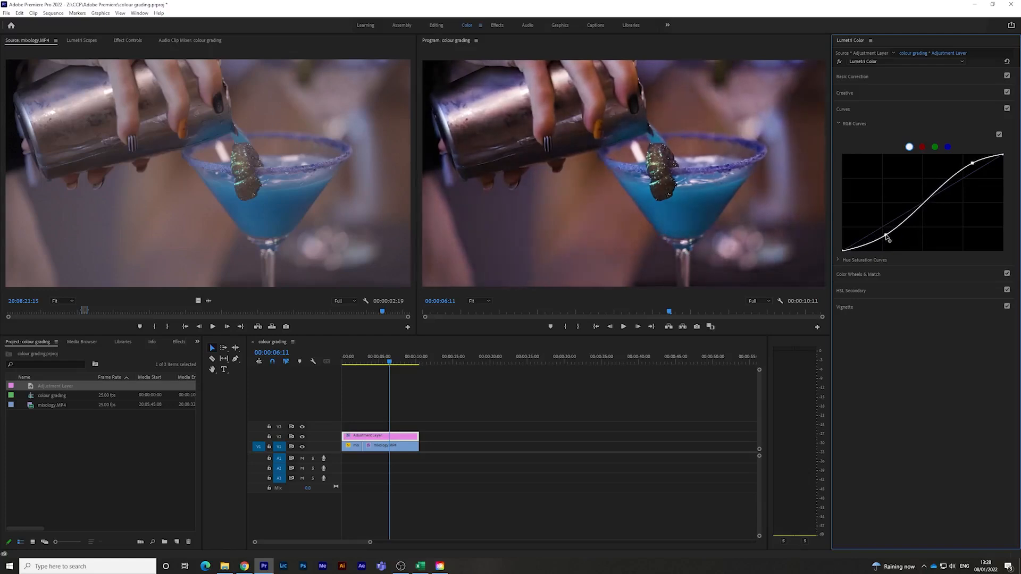
pyautogui.moveTo(977, 166); pyautogui.dragTo(970, 159)
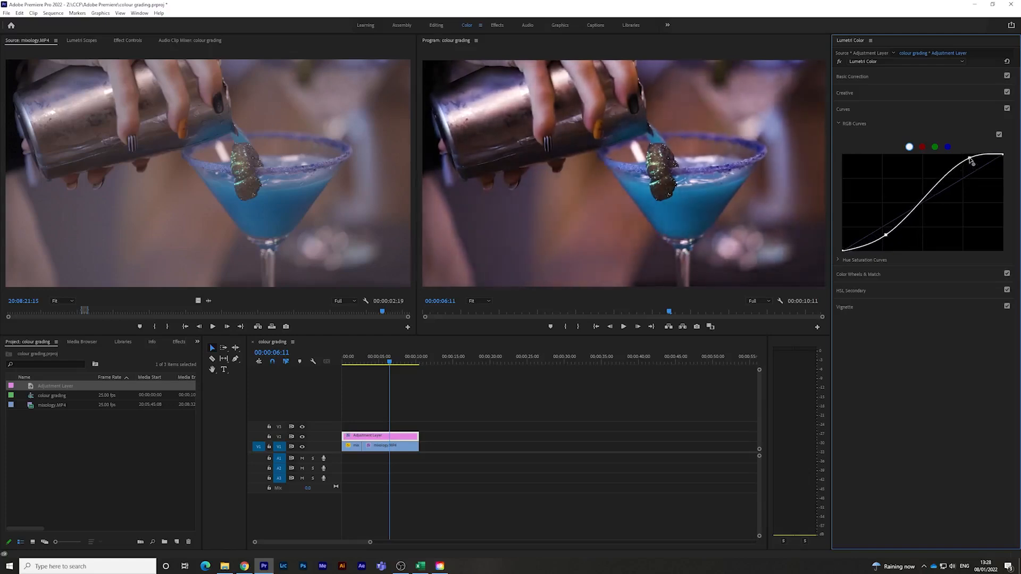
pyautogui.moveTo(886, 235); pyautogui.dragTo(883, 235)
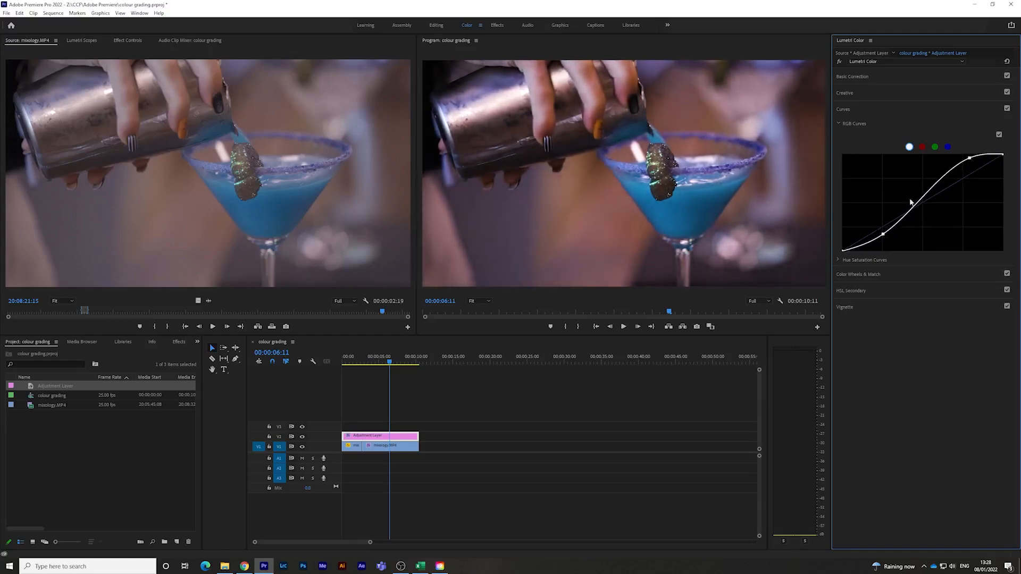
pyautogui.moveTo(969, 158); pyautogui.dragTo(970, 165)
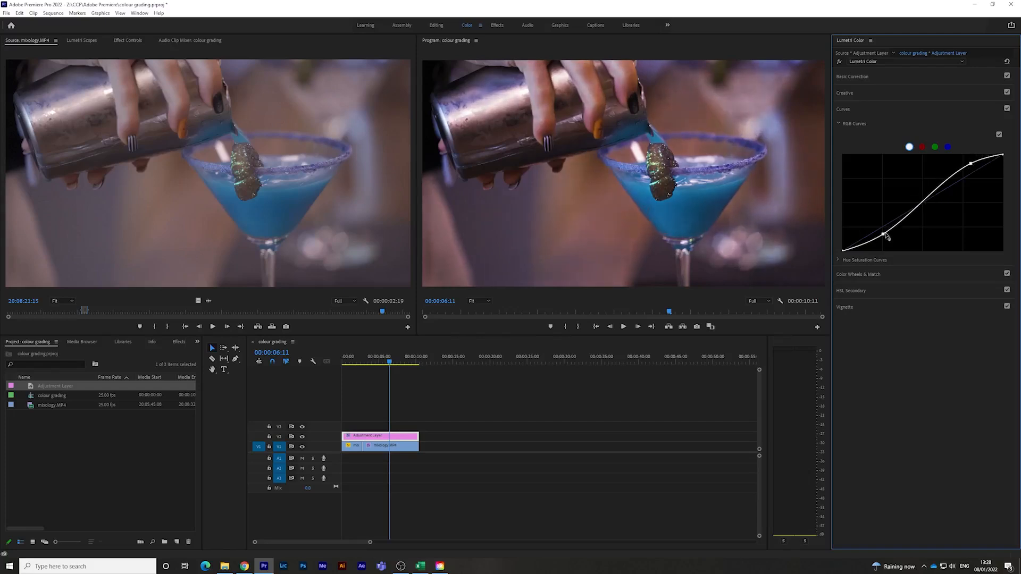
pyautogui.moveTo(884, 235); pyautogui.dragTo(880, 239)
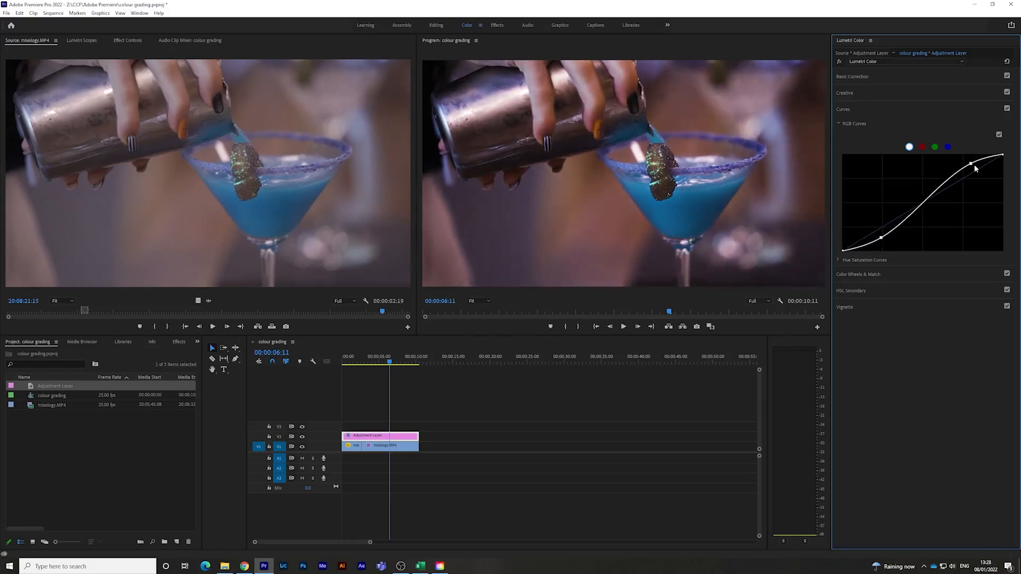
pyautogui.moveTo(971, 164); pyautogui.dragTo(968, 161)
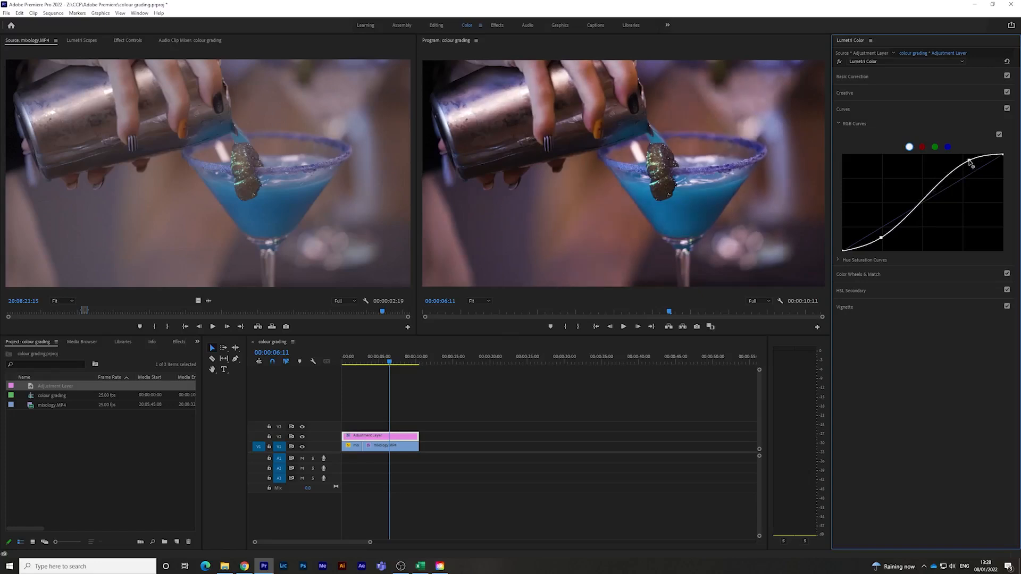
pyautogui.moveTo(881, 238); pyautogui.dragTo(880, 237)
# Step: Shape the red curve into a gentle S with a raised highlight point and a lowered shadow point
pyautogui.click(922, 148)
pyautogui.moveTo(972, 173); pyautogui.dragTo(977, 165)
pyautogui.moveTo(879, 225); pyautogui.dragTo(881, 234)
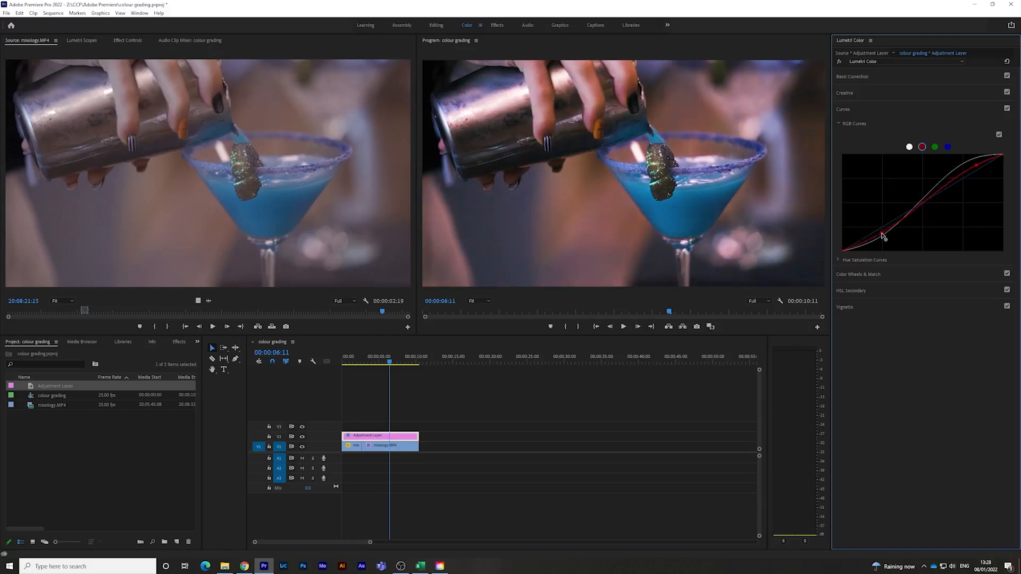
pyautogui.moveTo(977, 167); pyautogui.dragTo(975, 168)
pyautogui.moveTo(886, 232); pyautogui.dragTo(881, 234)
# Step: Lower the green curve's highlight end slightly and bring the red curve's highlight point back down near the diagonal
pyautogui.click(934, 147)
pyautogui.moveTo(1002, 158)
pyautogui.mouseDown()
pyautogui.moveTo(1008, 168)
pyautogui.moveTo(1008, 159)
pyautogui.mouseUp()
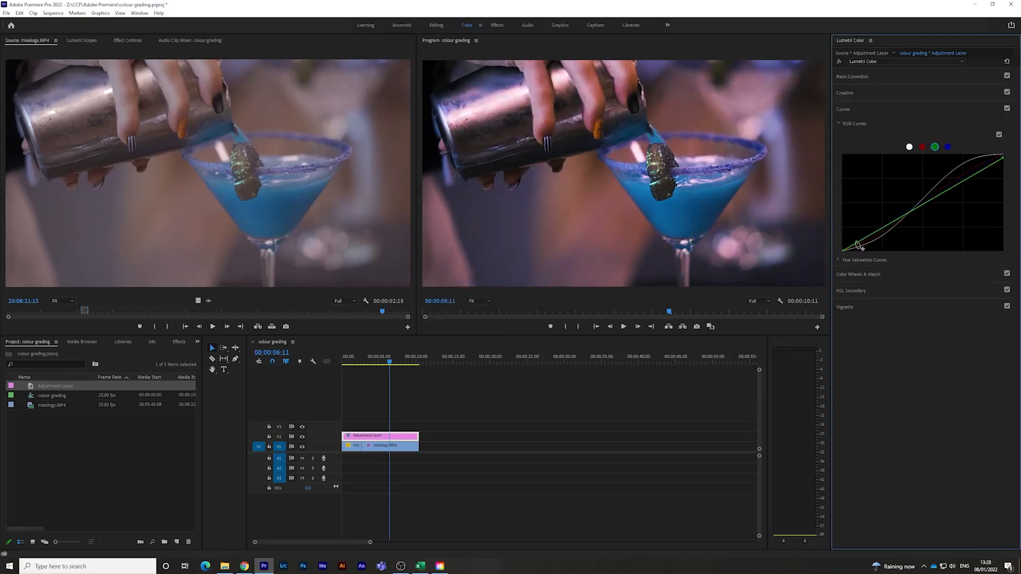
pyautogui.click(922, 147)
pyautogui.click(973, 170)
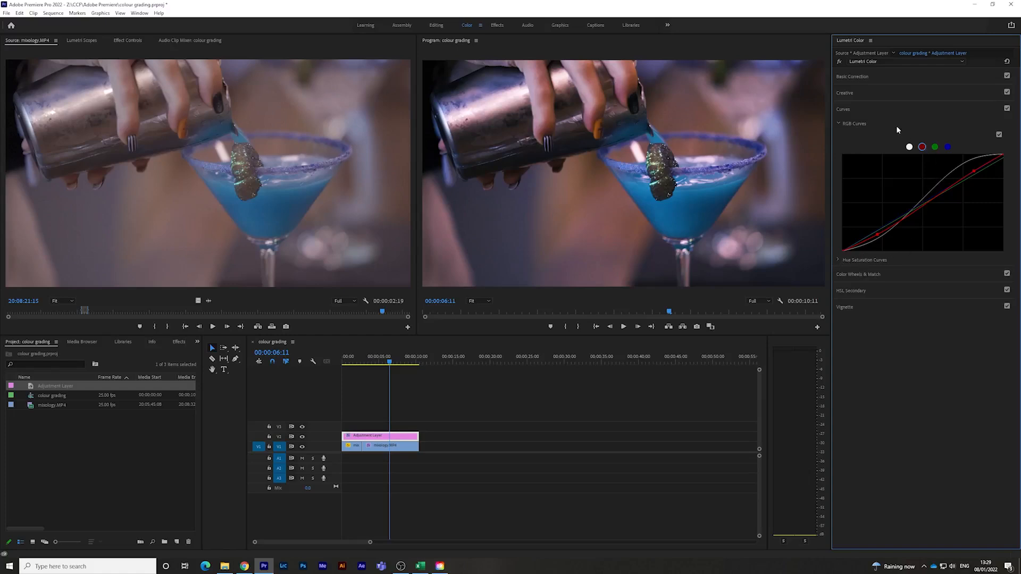
# Step: Turn off the RGB Curves adjustment to view the footage without it
pyautogui.click(849, 108)
pyautogui.click(854, 108)
pyautogui.click(998, 134)
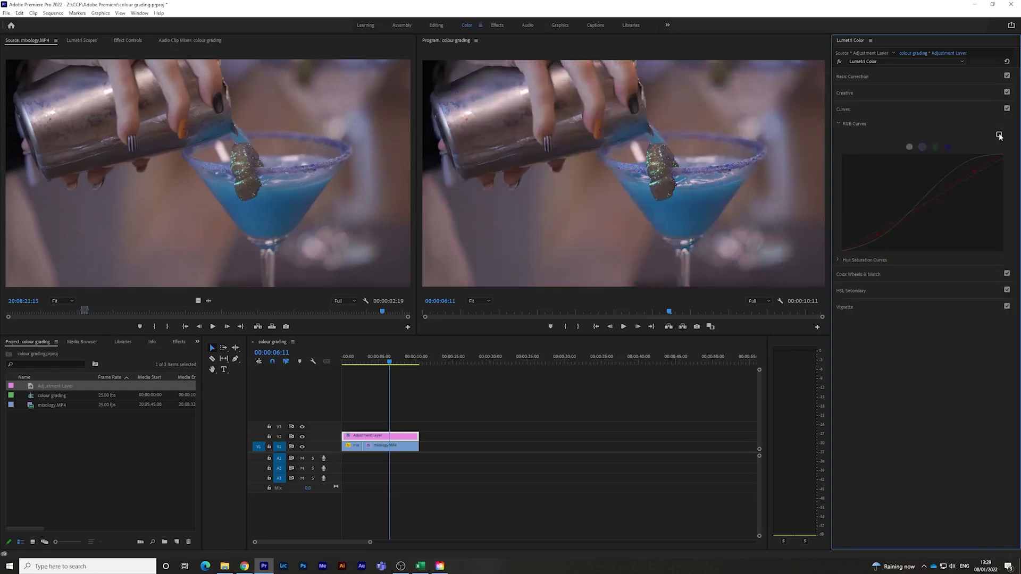
# Step: At 00:00:03:11, tint the shadows slightly toward blue and the highlights slightly toward orange with the colour wheels
pyautogui.click(865, 274)
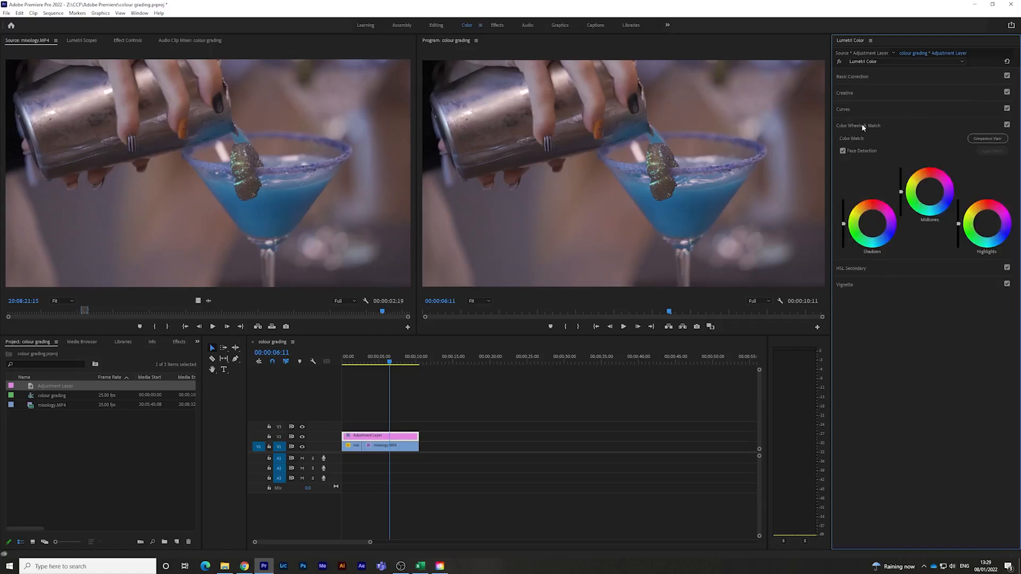
pyautogui.moveTo(391, 362); pyautogui.dragTo(369, 365)
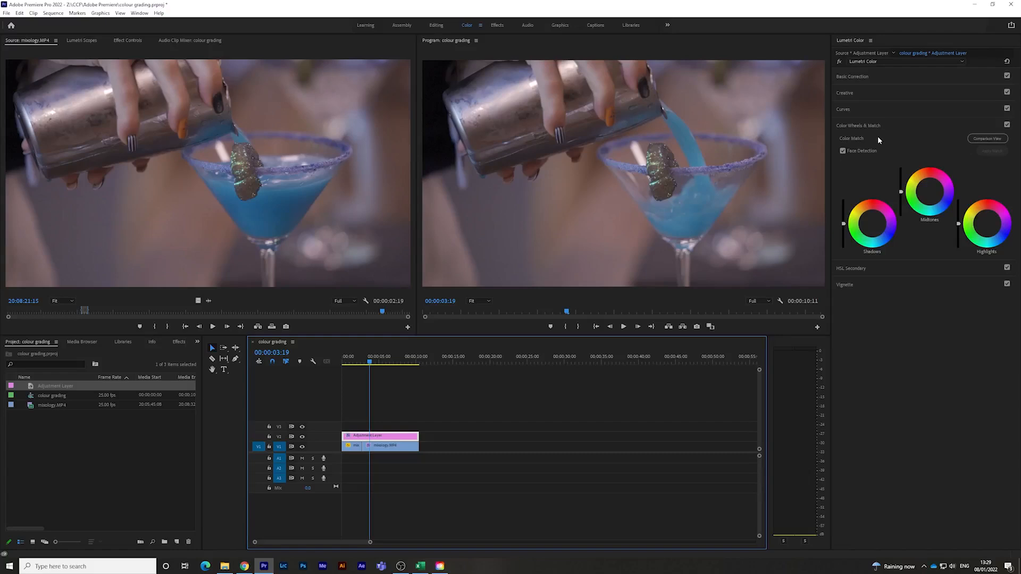
pyautogui.moveTo(371, 364)
pyautogui.mouseDown()
pyautogui.moveTo(353, 365)
pyautogui.moveTo(367, 366)
pyautogui.mouseUp()
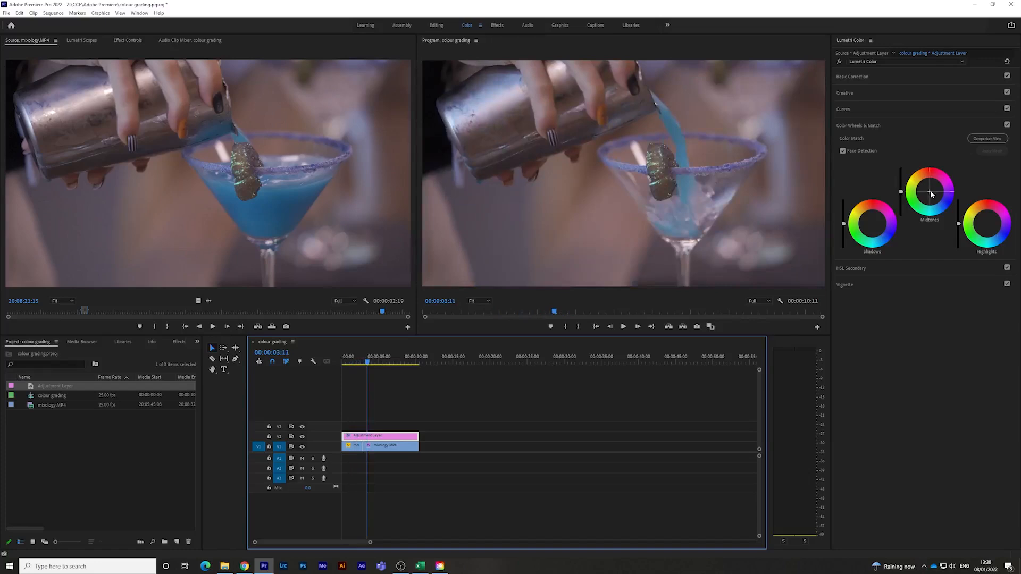
pyautogui.click(872, 224)
pyautogui.moveTo(872, 224); pyautogui.dragTo(876, 228)
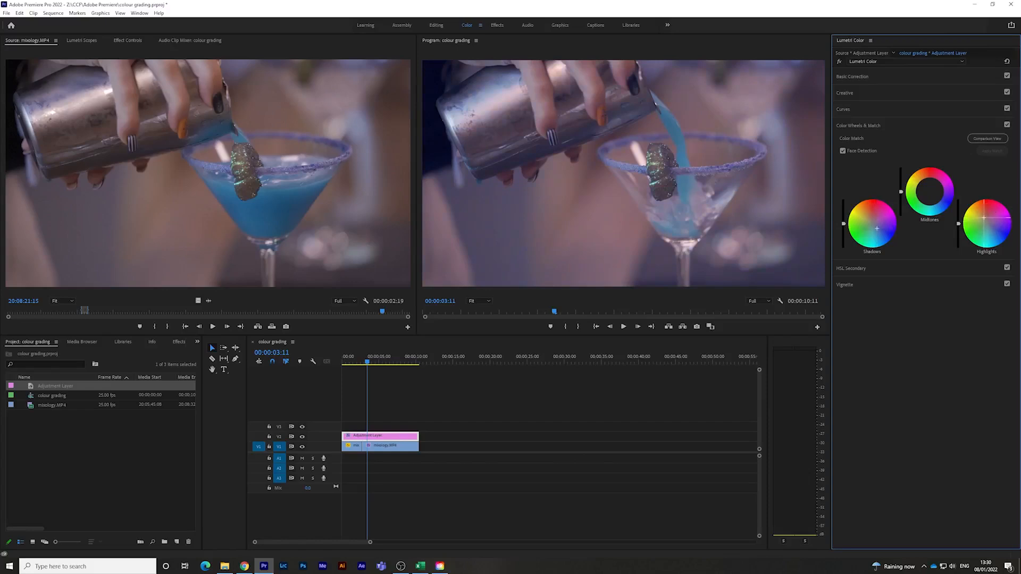
# Step: Turn the RGB Curves adjustment of the adjustment layer back on
pyautogui.click(878, 78)
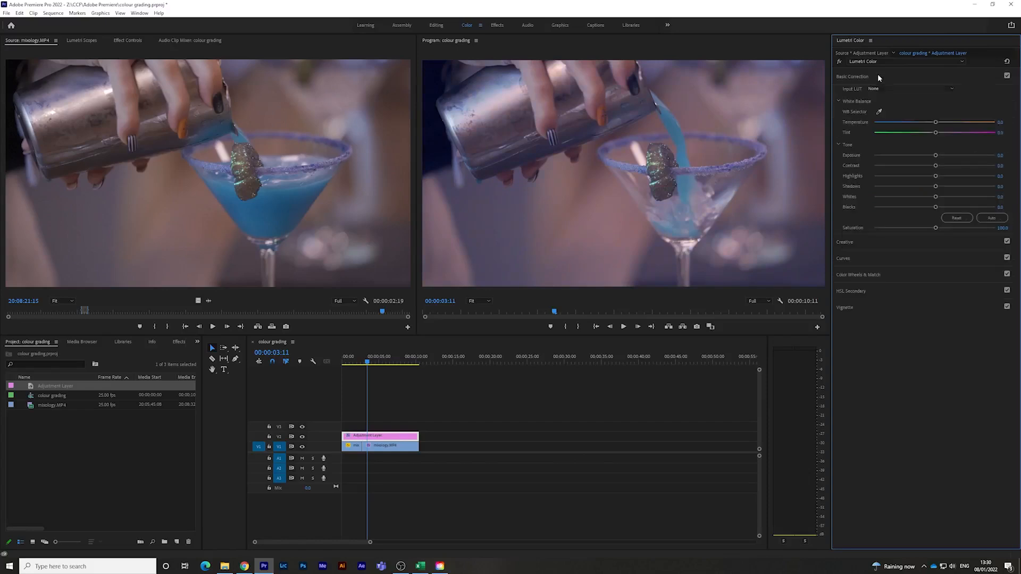
pyautogui.click(876, 77)
pyautogui.click(873, 109)
pyautogui.click(998, 134)
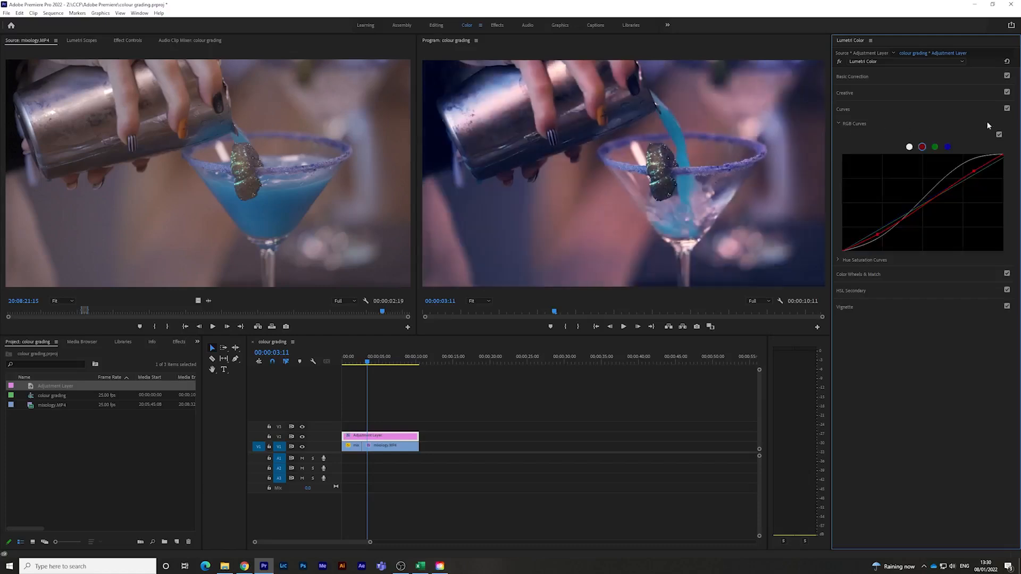
# Step: Push the shadows wheel further toward blue and the highlights wheel further toward orange, and play the sequence to check the tint
pyautogui.click(880, 275)
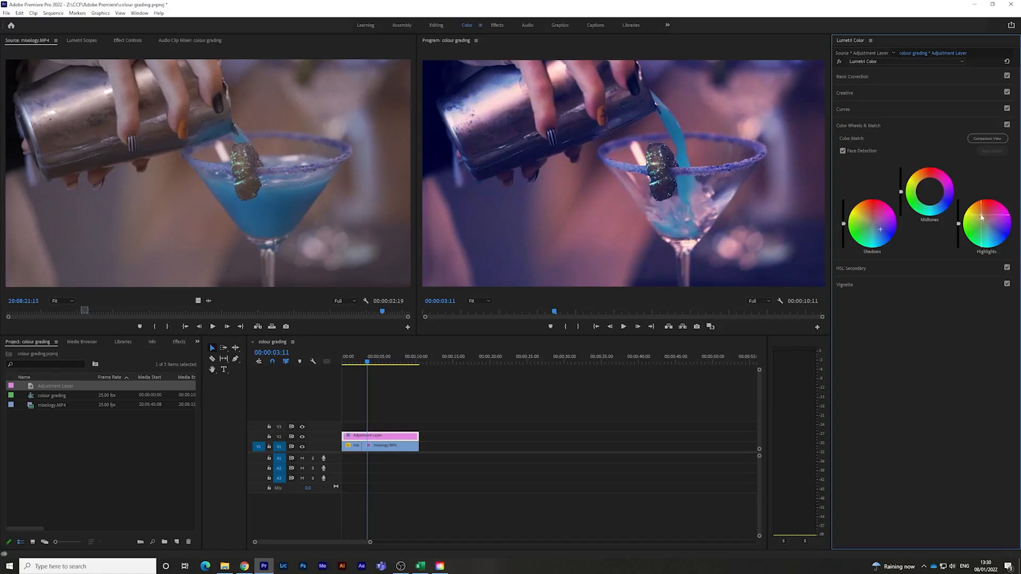
pyautogui.moveTo(367, 362); pyautogui.dragTo(361, 363)
pyautogui.press('space')
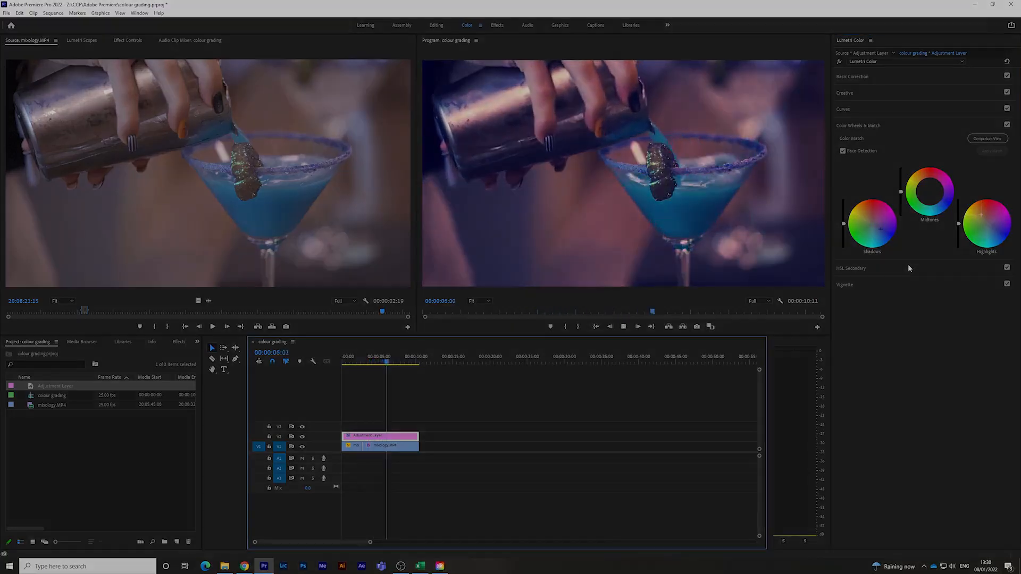
pyautogui.press('space')
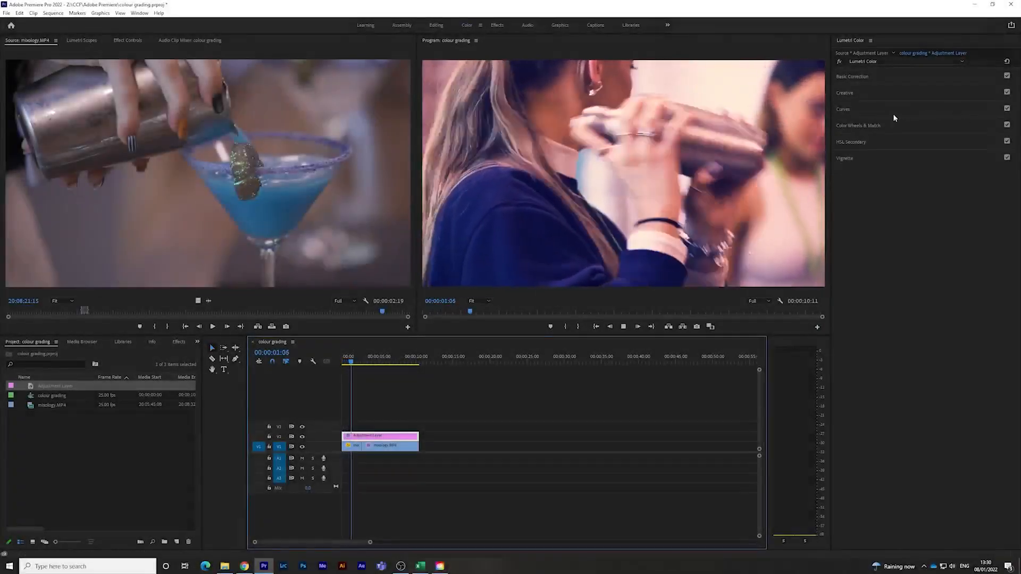
# Step: Nudge the highlights wheel a little further toward orange-red at the first frame and play the sequence from the start
pyautogui.click(883, 125)
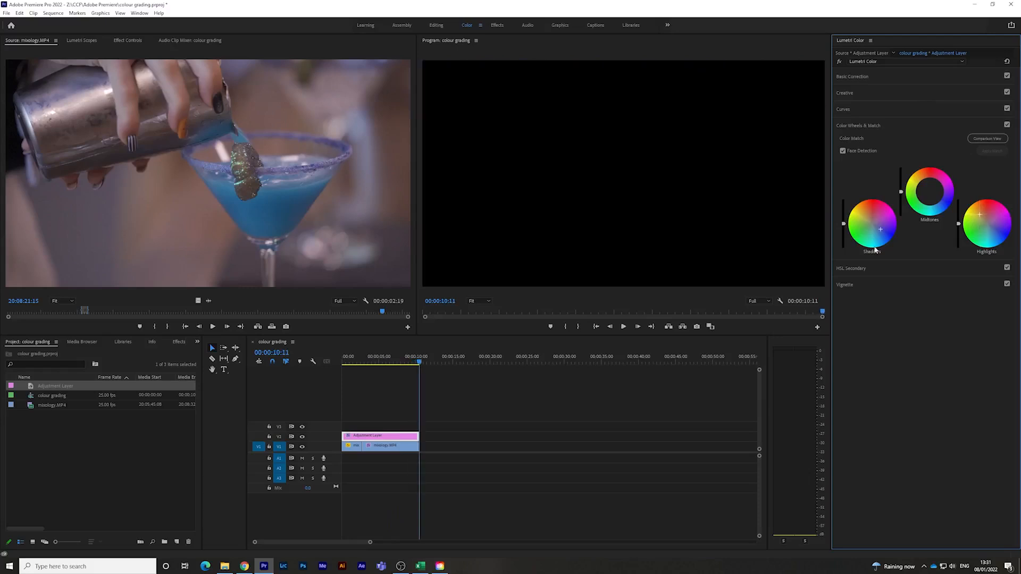
pyautogui.moveTo(397, 359); pyautogui.dragTo(339, 363)
pyautogui.moveTo(980, 215)
pyautogui.mouseDown()
pyautogui.moveTo(991, 215)
pyautogui.moveTo(981, 212)
pyautogui.mouseUp()
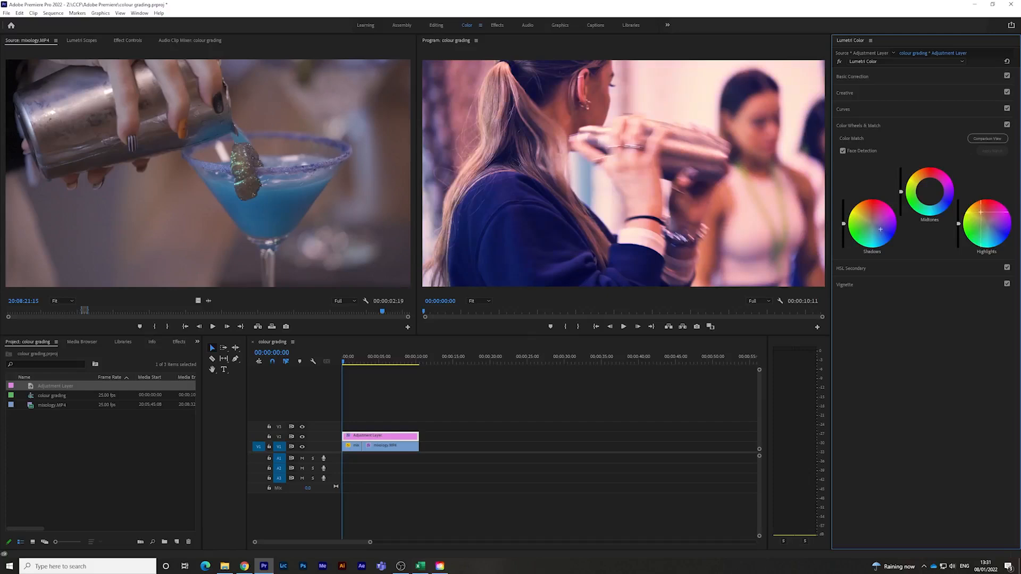
pyautogui.press('space')
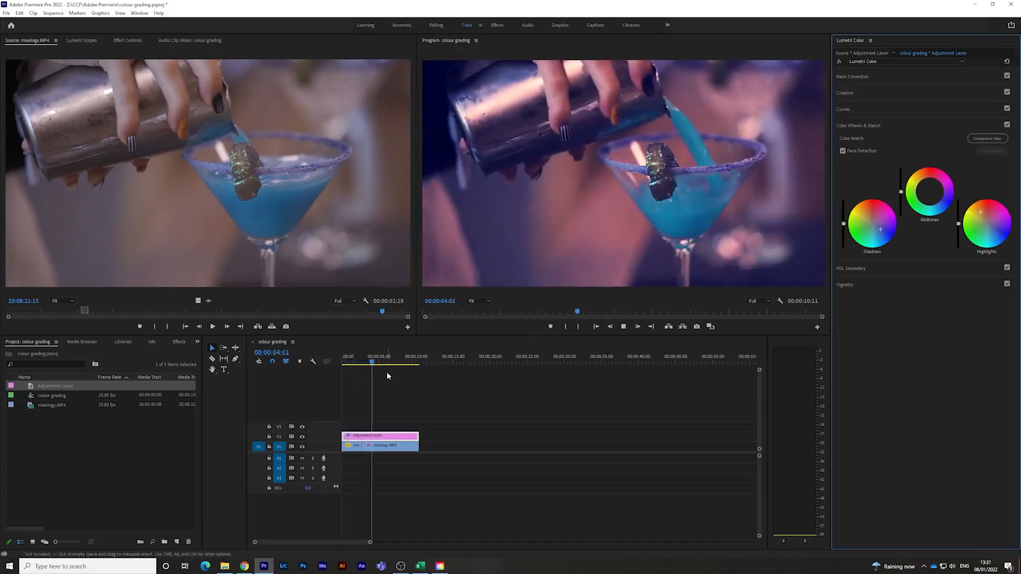
# Step: Darken the frame edges at 00:00:06:14 by setting the vignette amount to -0.9
pyautogui.click(390, 364)
pyautogui.moveTo(389, 364); pyautogui.dragTo(390, 363)
pyautogui.click(863, 285)
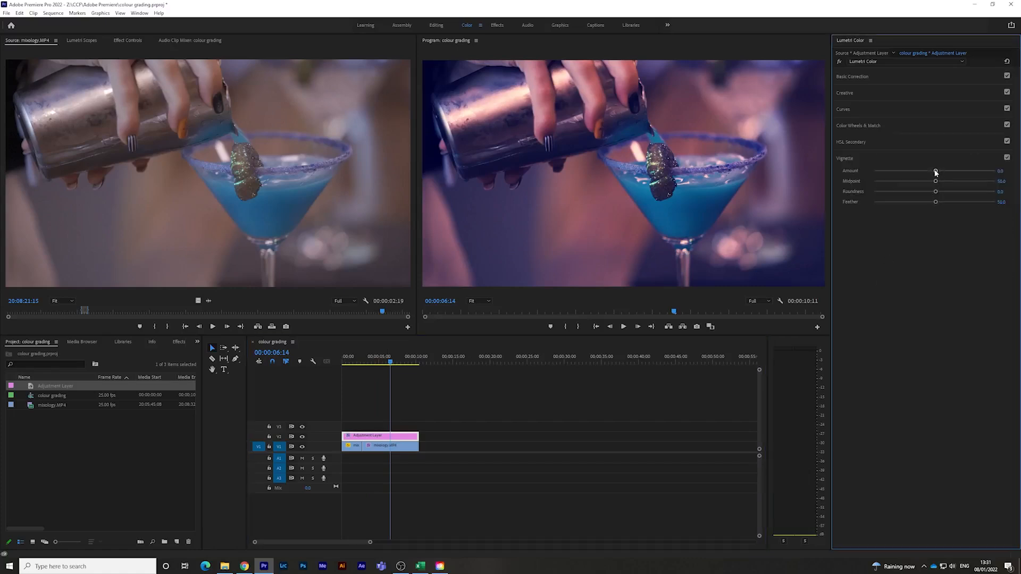
pyautogui.moveTo(935, 172)
pyautogui.mouseDown()
pyautogui.moveTo(903, 172)
pyautogui.moveTo(926, 171)
pyautogui.moveTo(916, 171)
pyautogui.mouseUp()
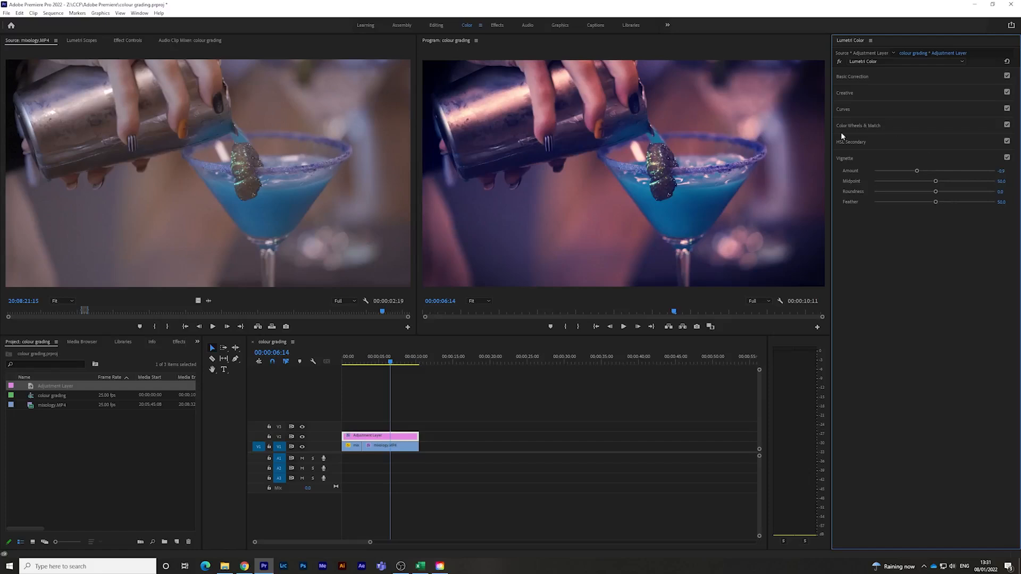
# Step: Play the sequence from its beginning to review the grade with the vignette across both shots
pyautogui.moveTo(390, 362); pyautogui.dragTo(349, 364)
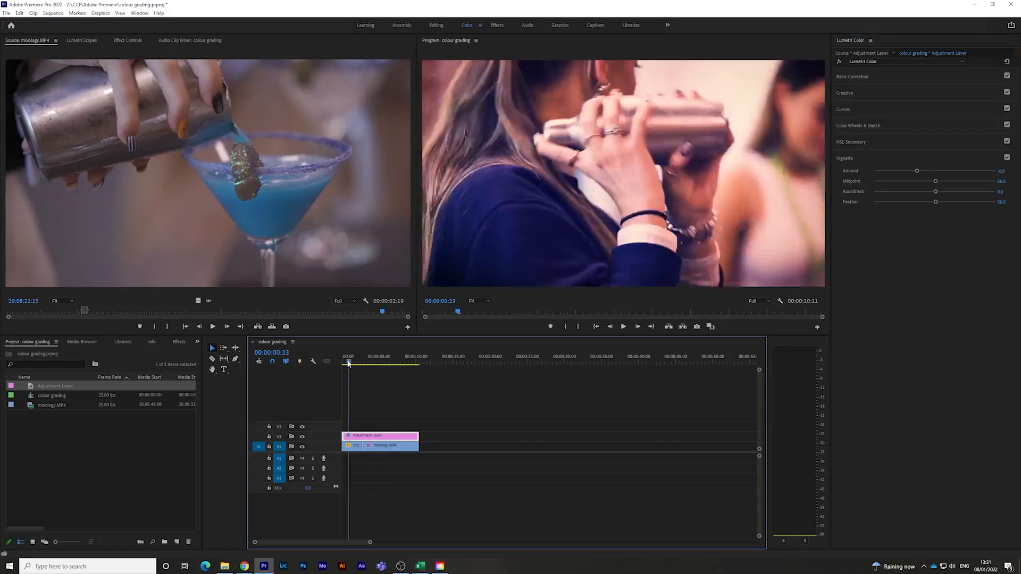
pyautogui.press('space')
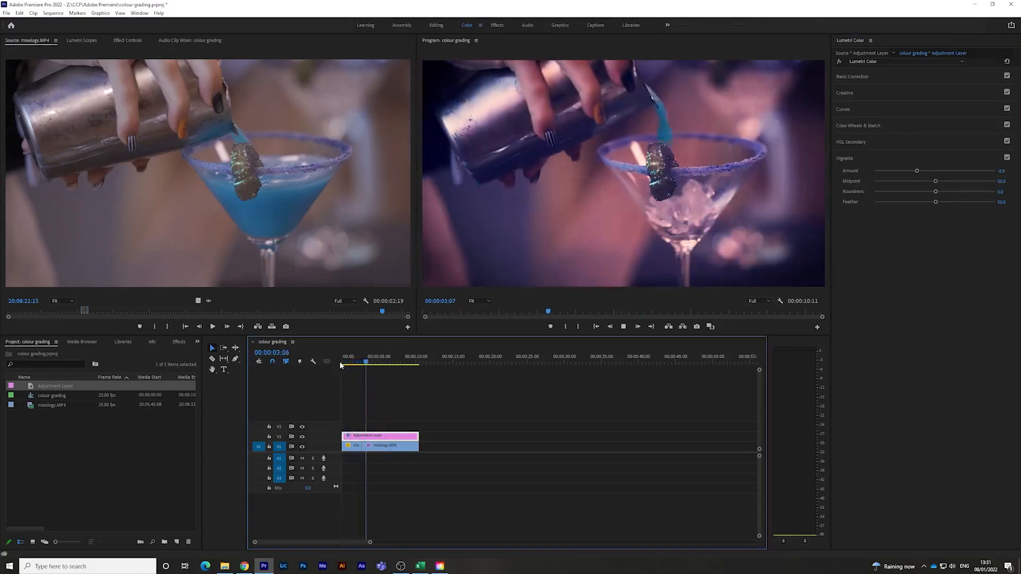
pyautogui.click(389, 362)
pyautogui.moveTo(391, 362); pyautogui.dragTo(338, 358)
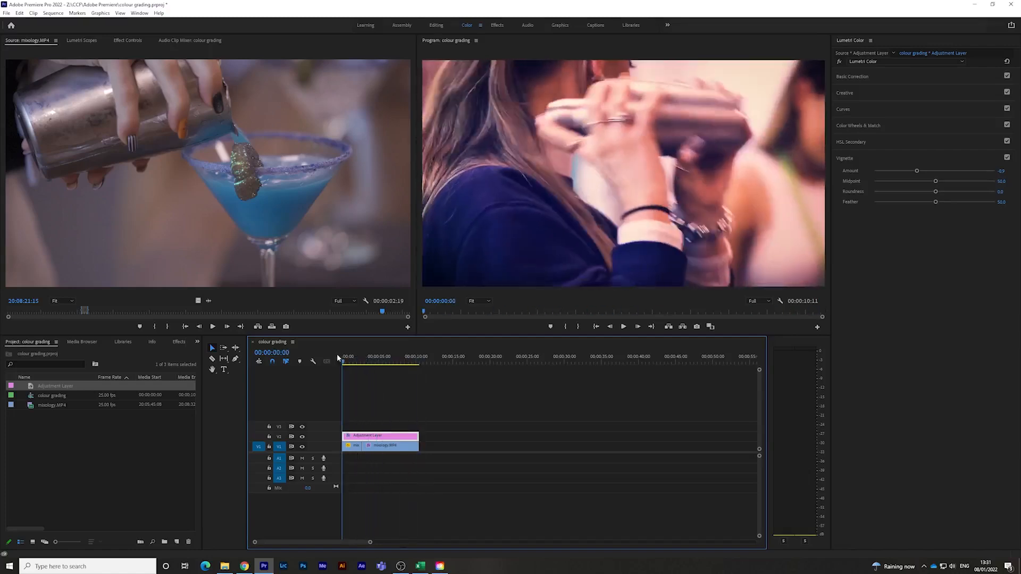
pyautogui.press('space')
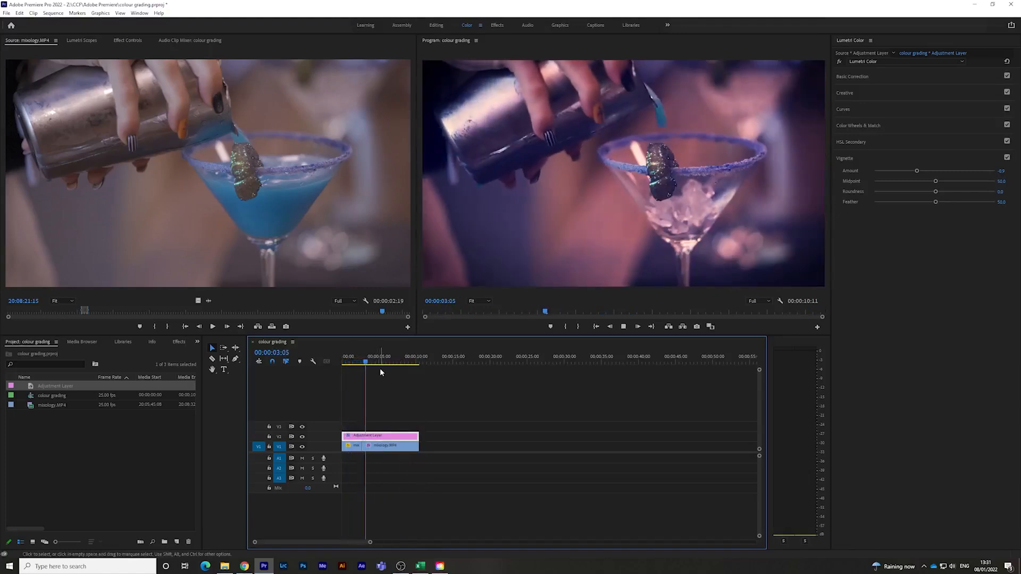
# Step: At 00:00:09:16, toggle the visibility of video track V2 to compare the footage with and without the grade
pyautogui.moveTo(383, 363); pyautogui.dragTo(414, 362)
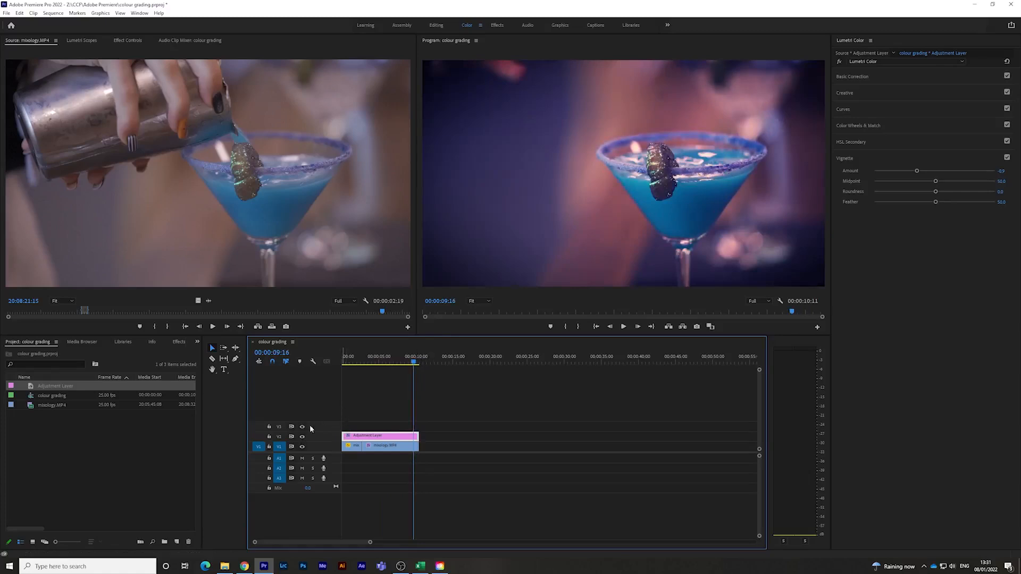
pyautogui.click(302, 438)
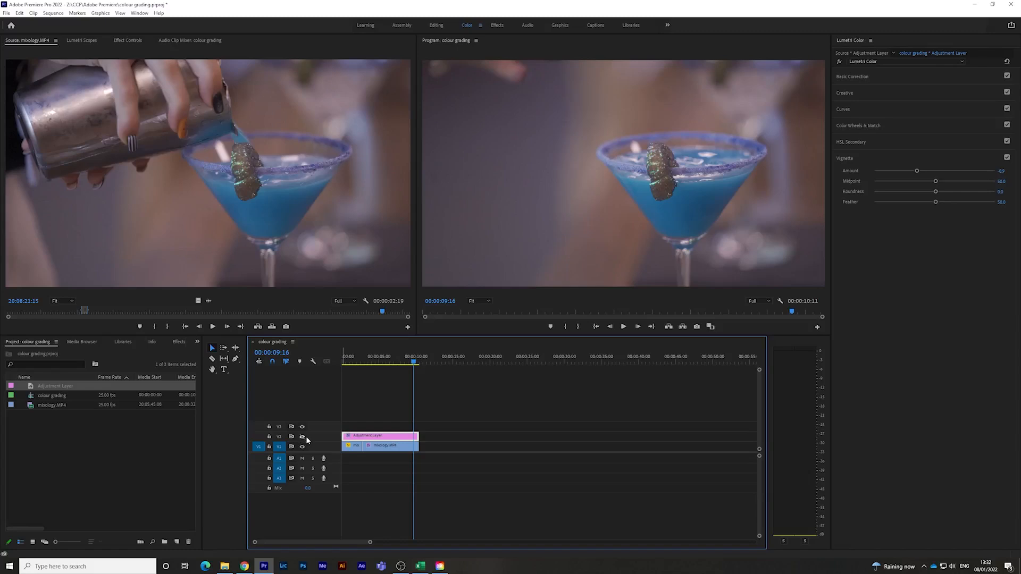
pyautogui.click(302, 437)
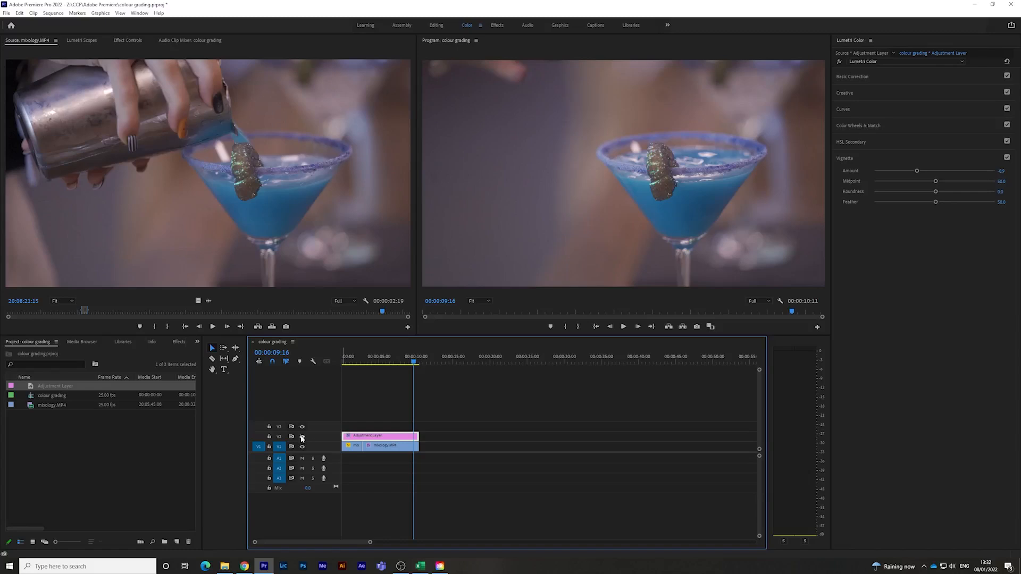